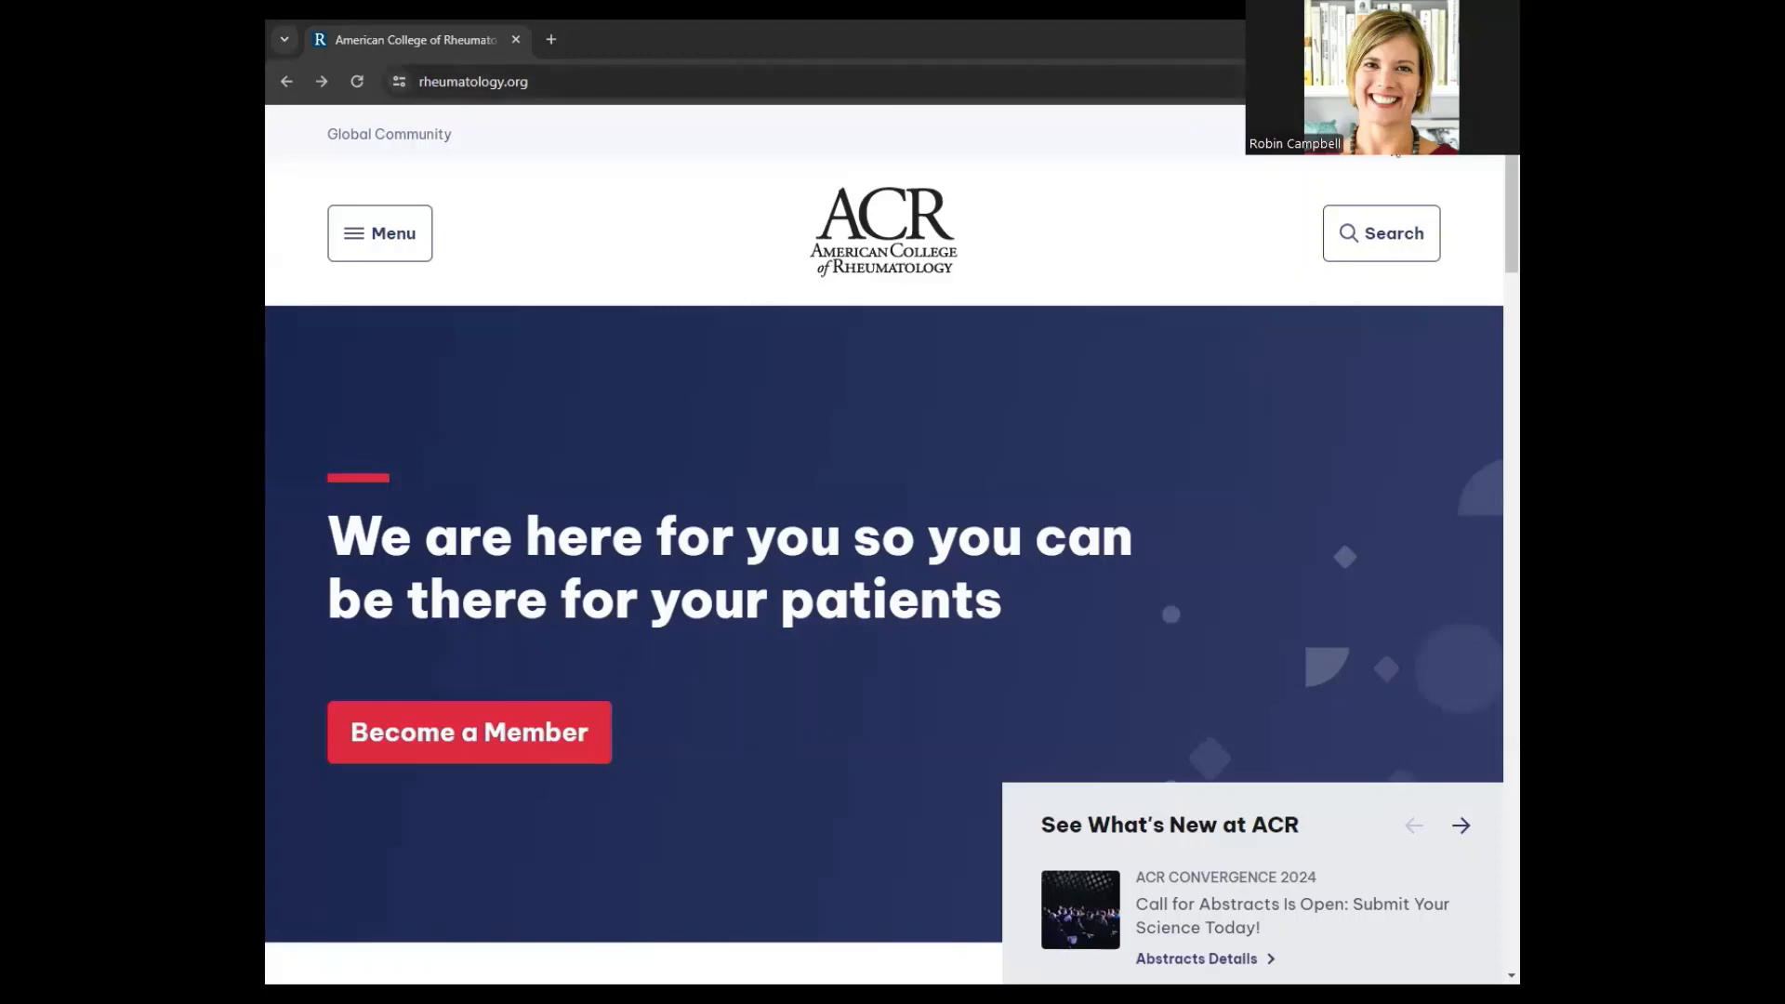
# Log in to rheumatology.org with the test account's e-mail and password
pyautogui.click(1398, 155)
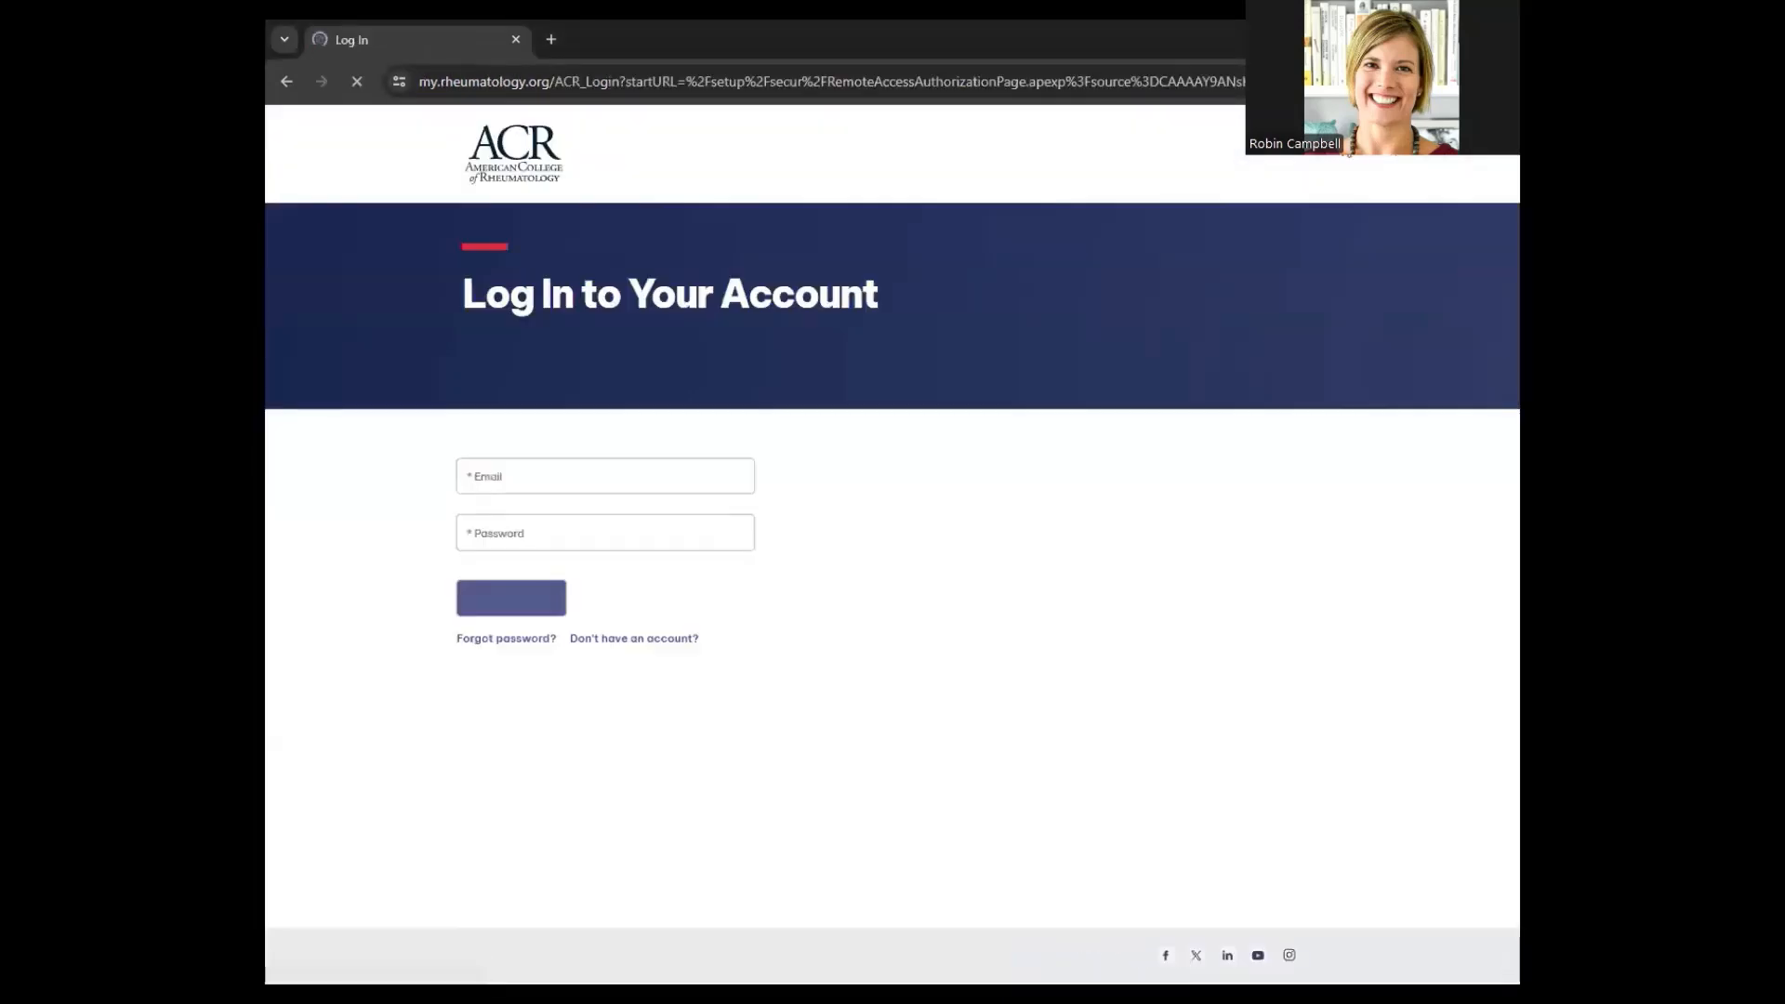
pyautogui.click(638, 478)
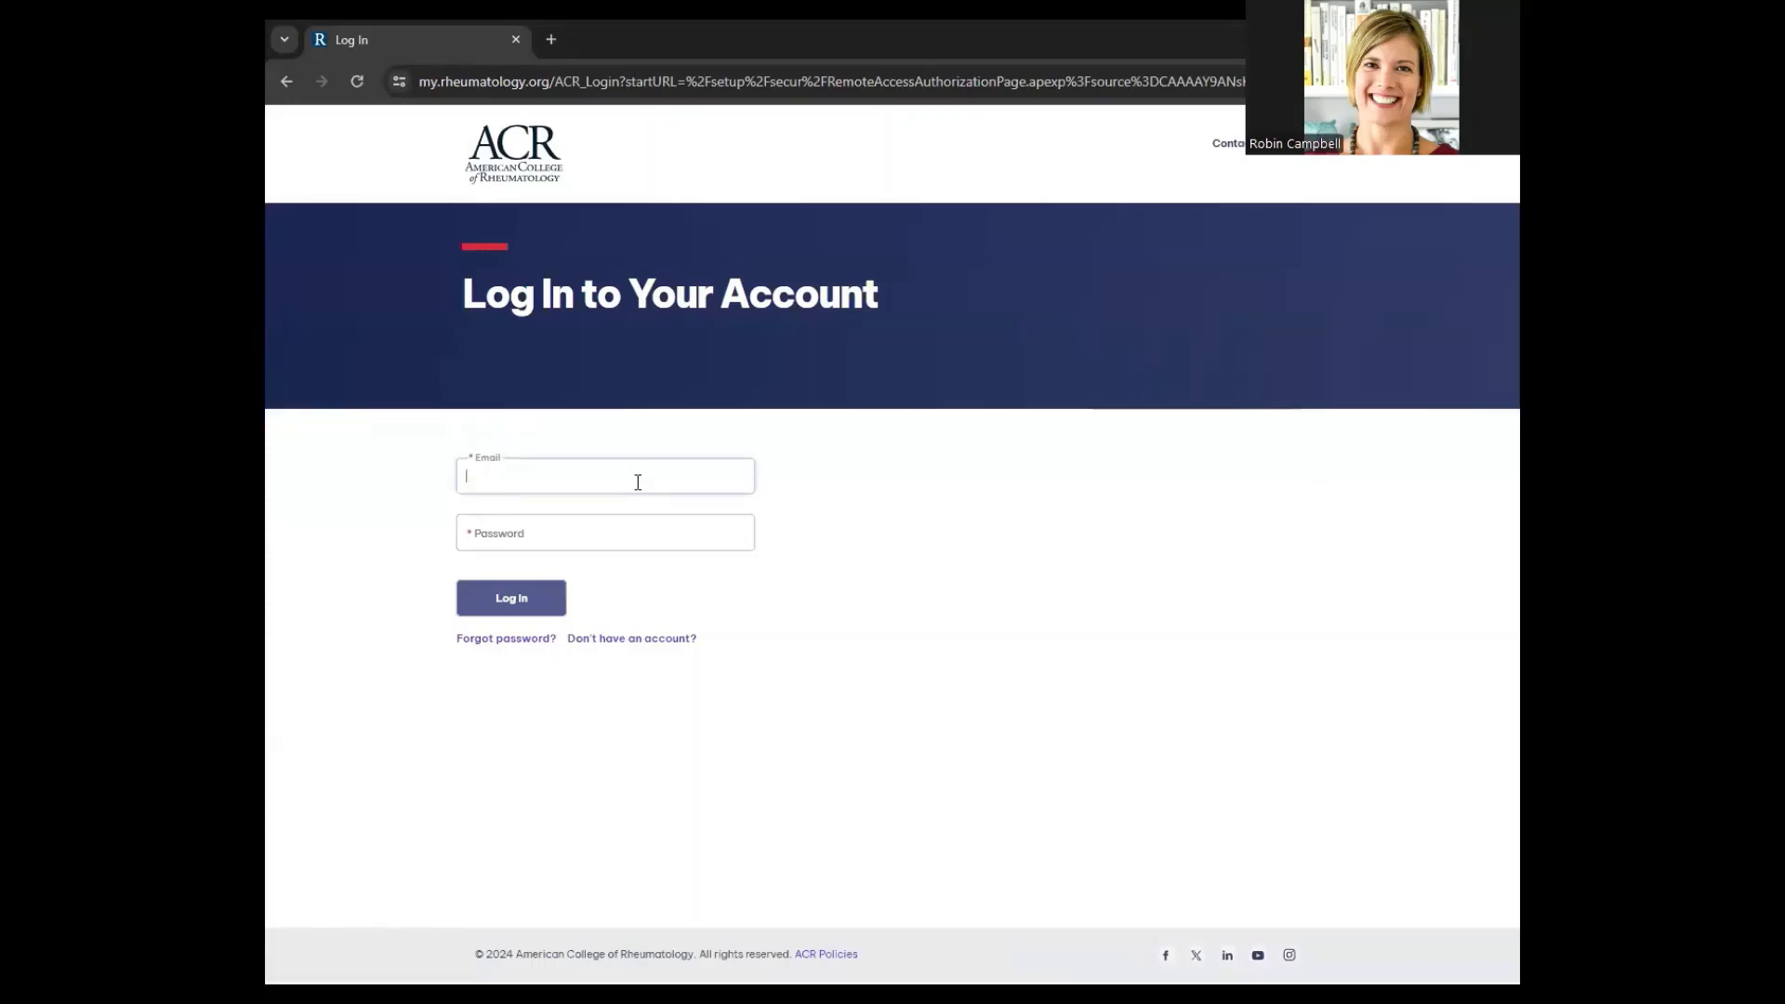
pyautogui.hotkey('ctrl', 'v')
pyautogui.click(649, 515)
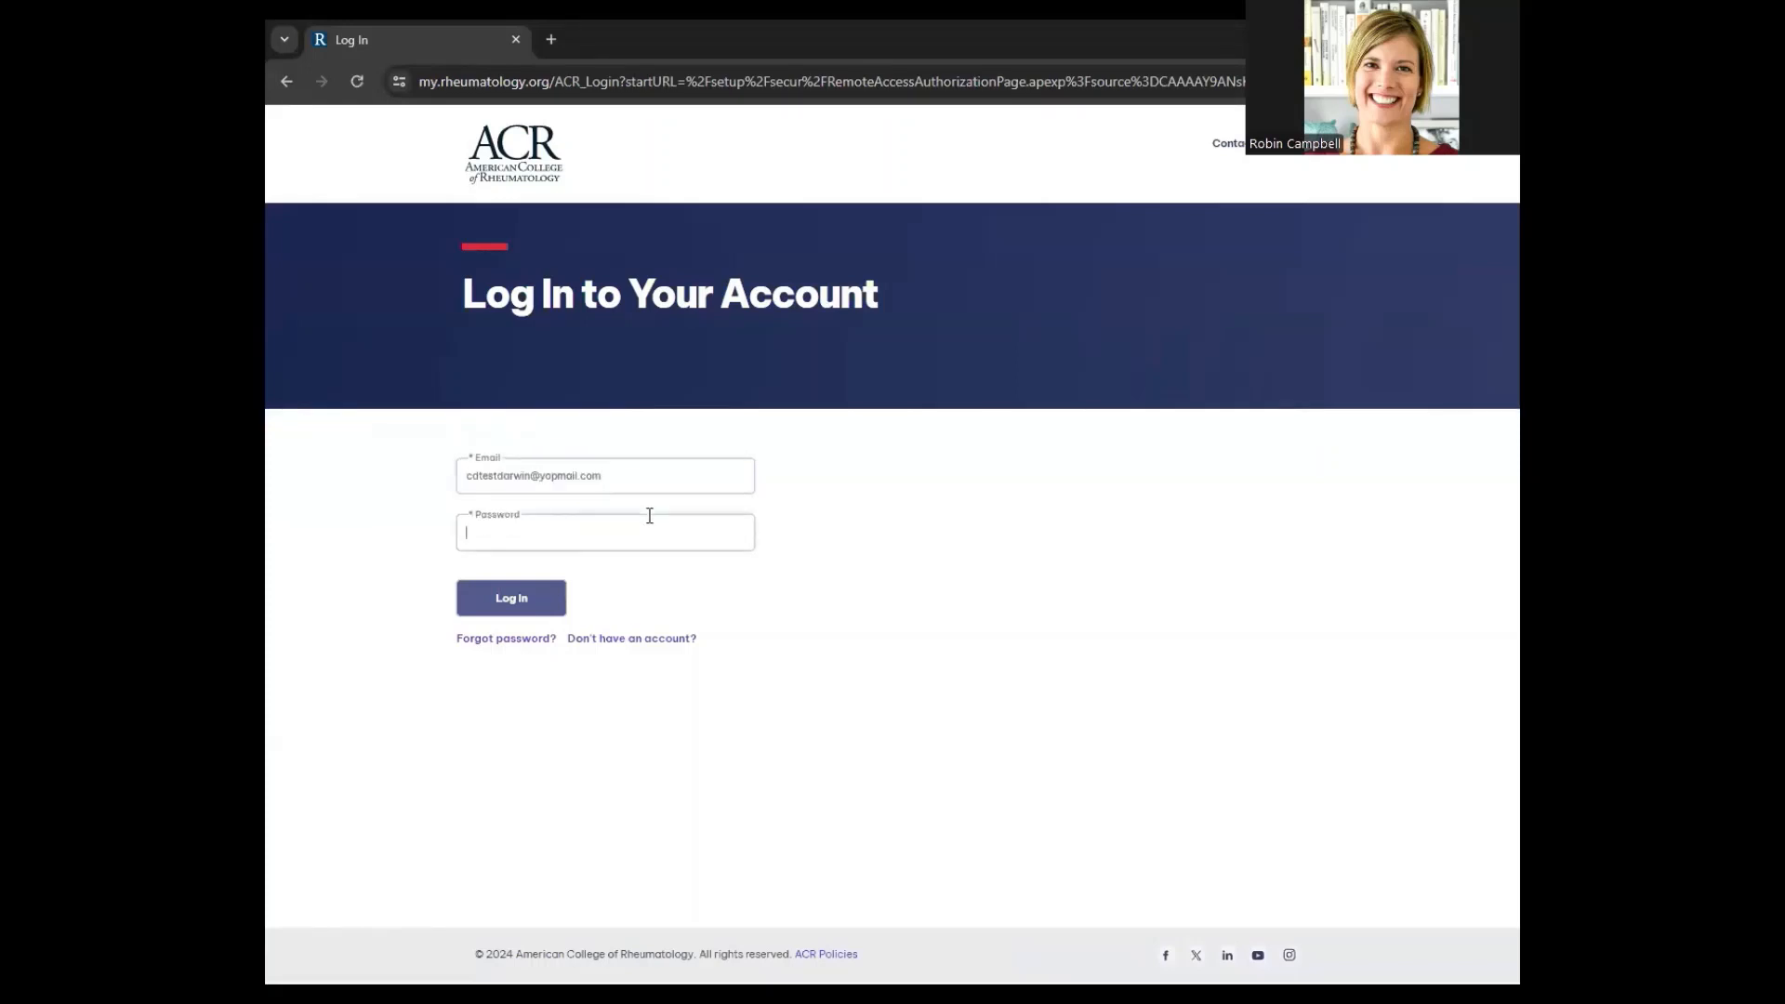
pyautogui.write('C•••••••••••')
pyautogui.click(540, 600)
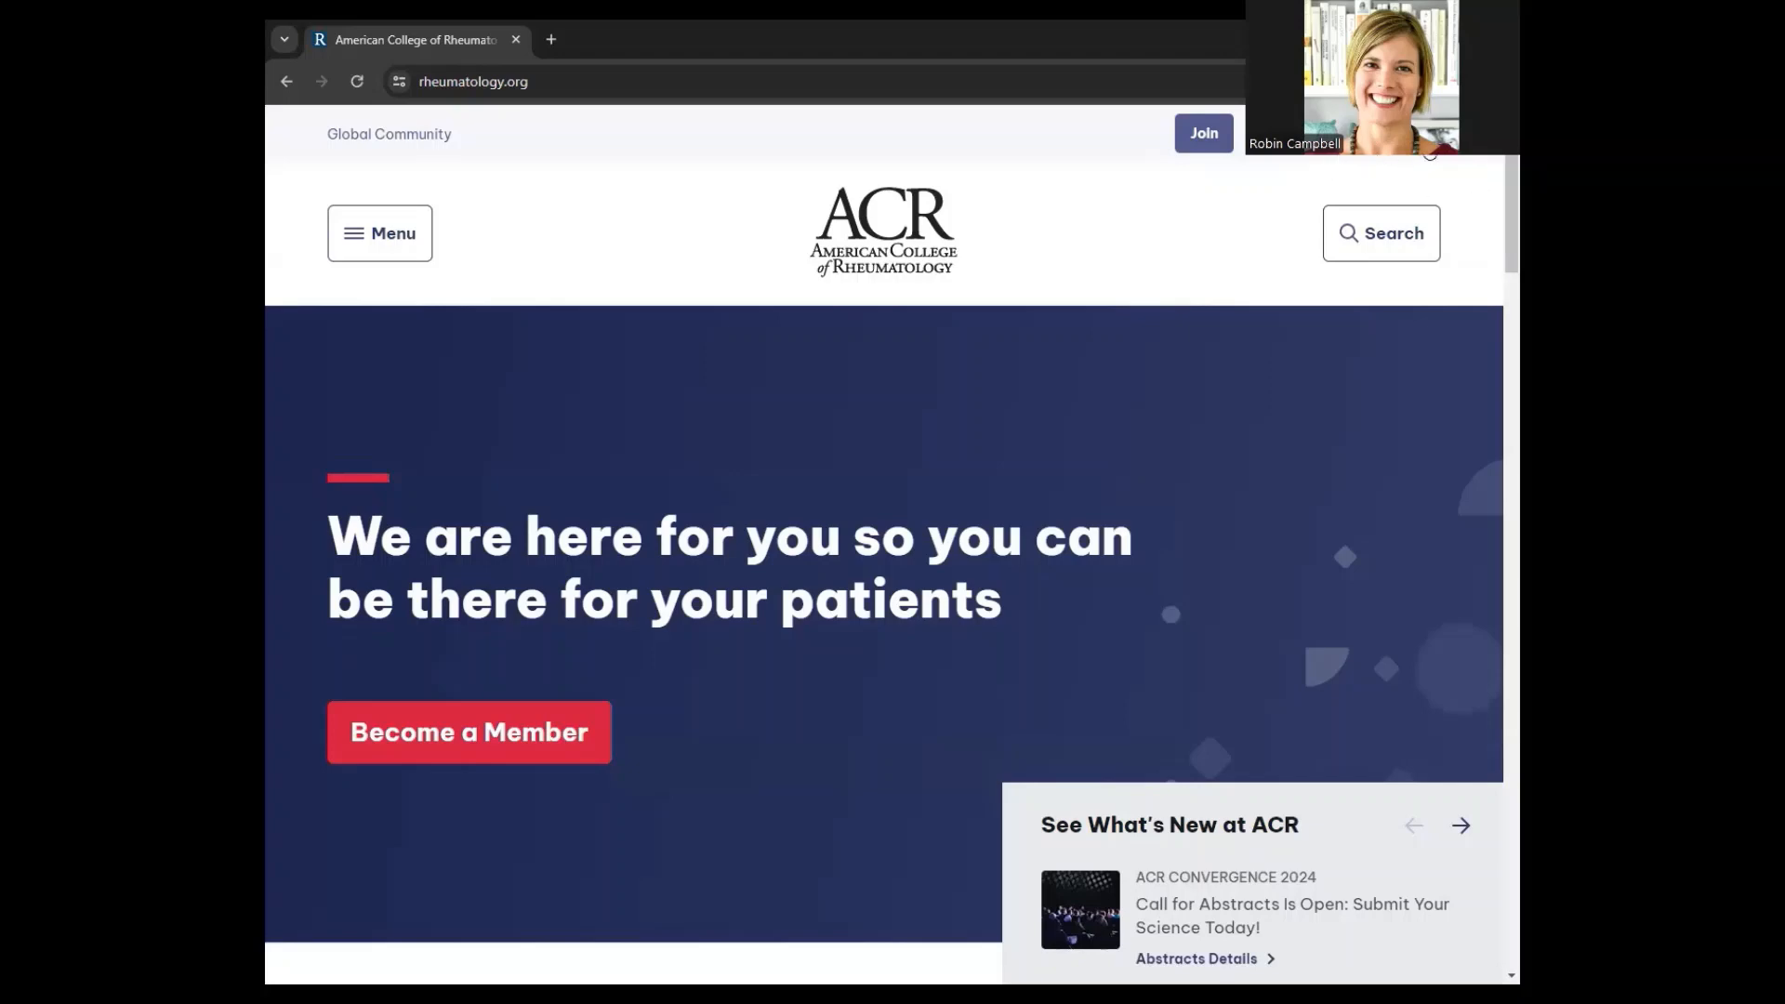
# Go to My Account and open the Affiliations list showing Test Training Program 2
pyautogui.click(1430, 155)
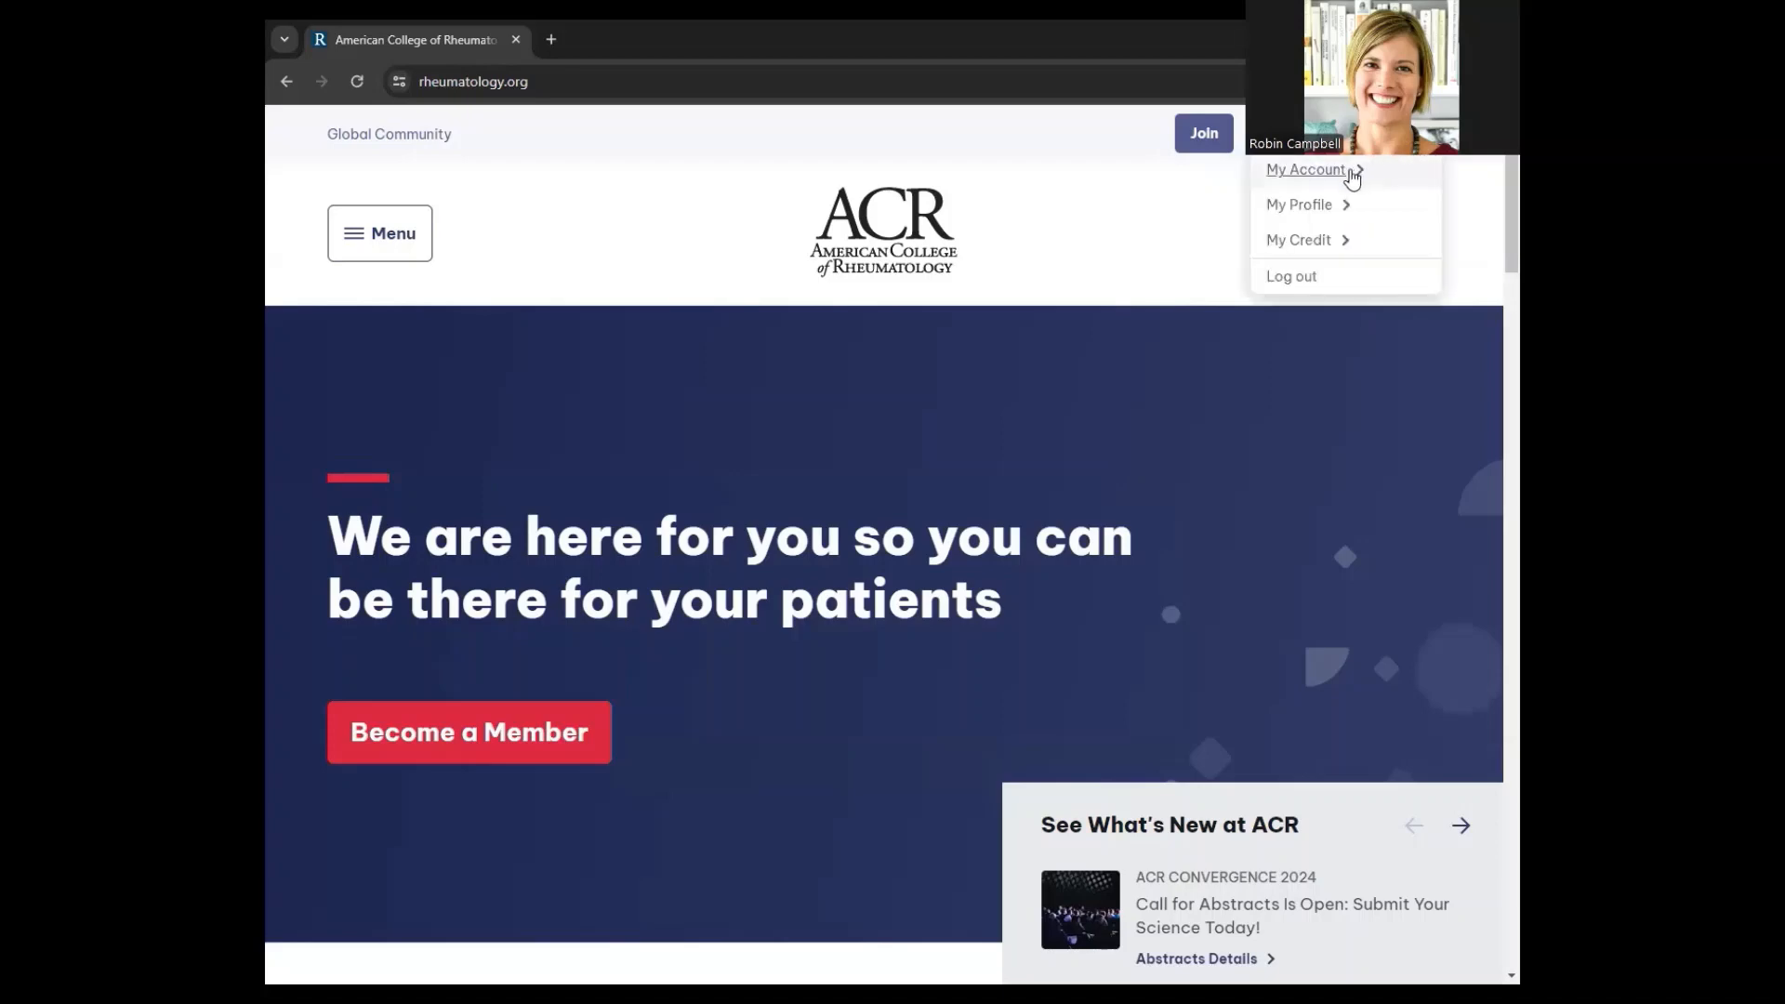
pyautogui.click(1321, 176)
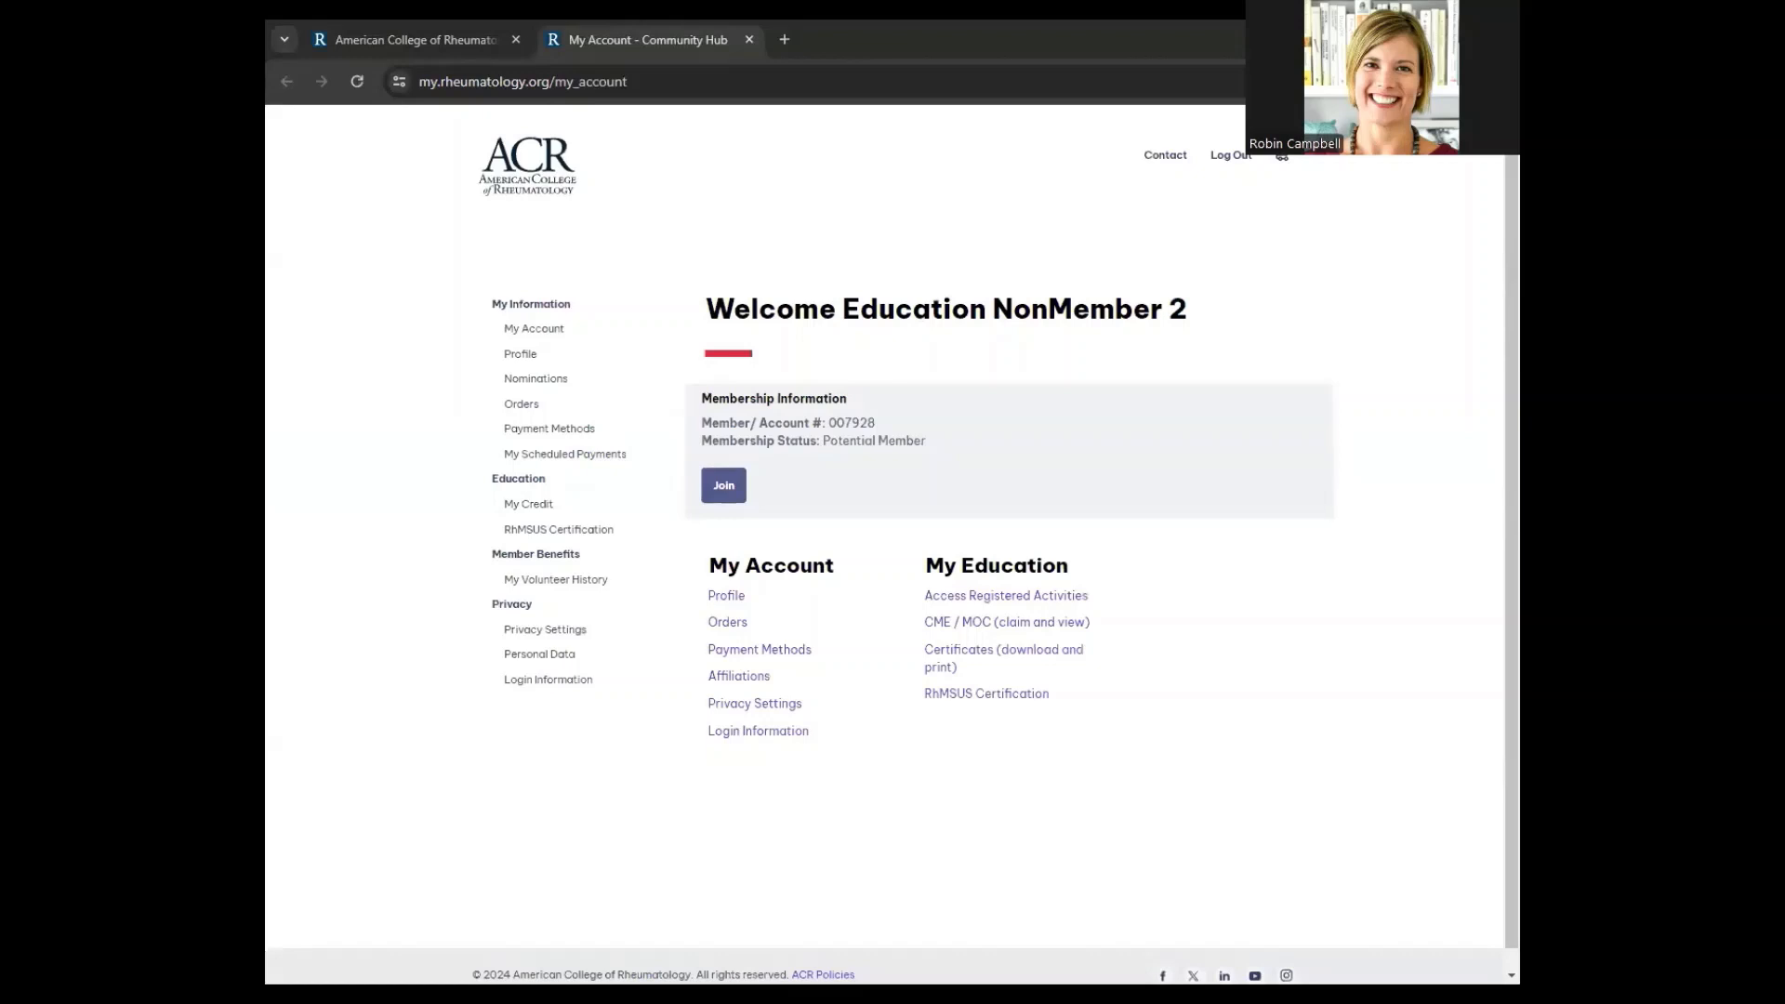
pyautogui.click(739, 678)
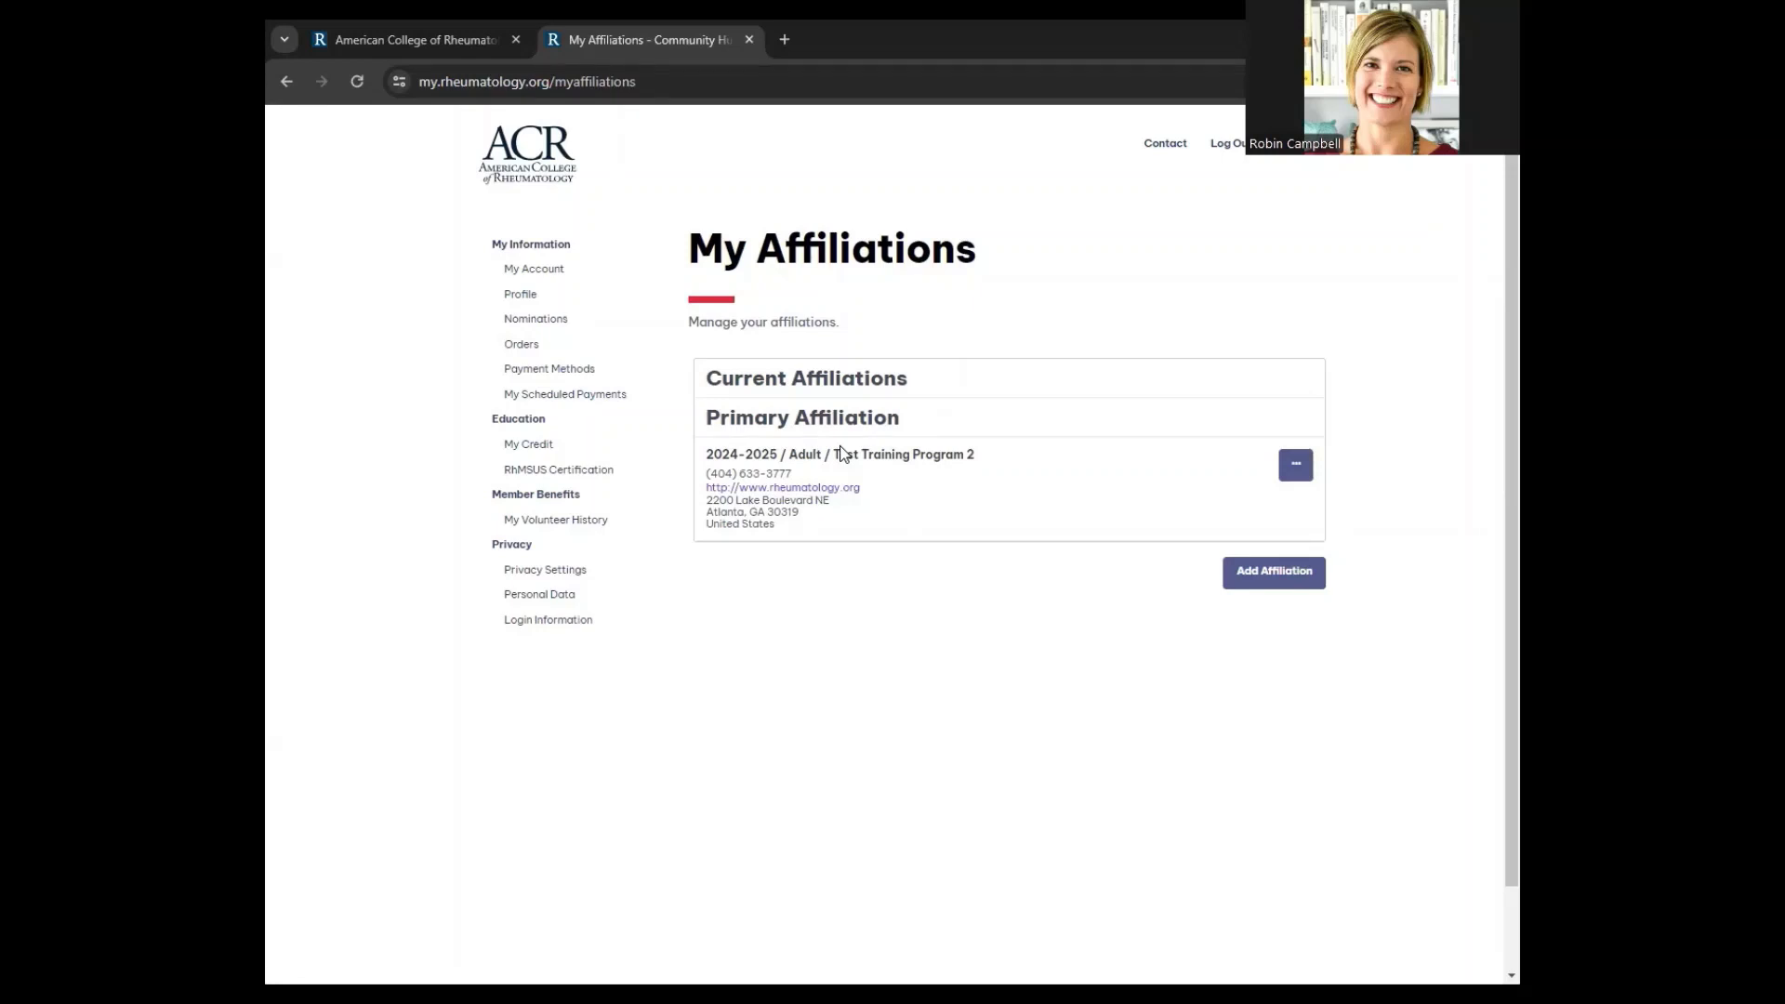
# Choose Edit Program on the 2024-2025 / Adult / Test Training Program 2 affiliation
pyautogui.click(1299, 469)
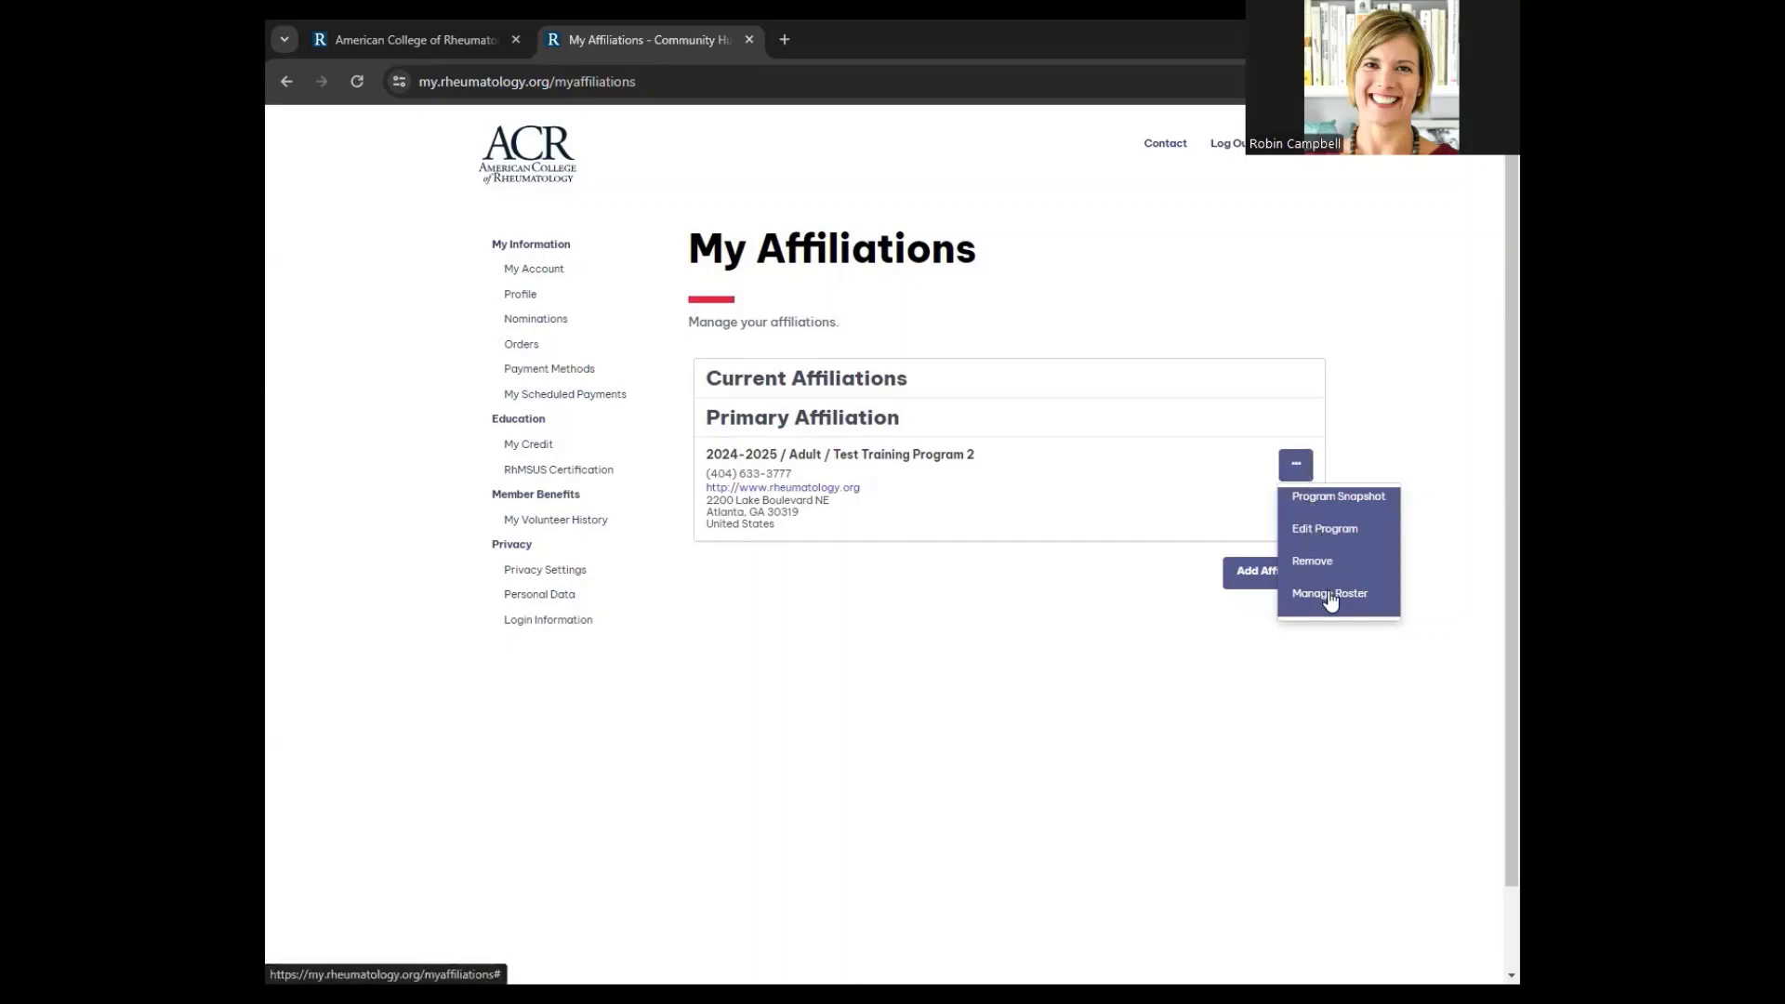
pyautogui.click(1342, 542)
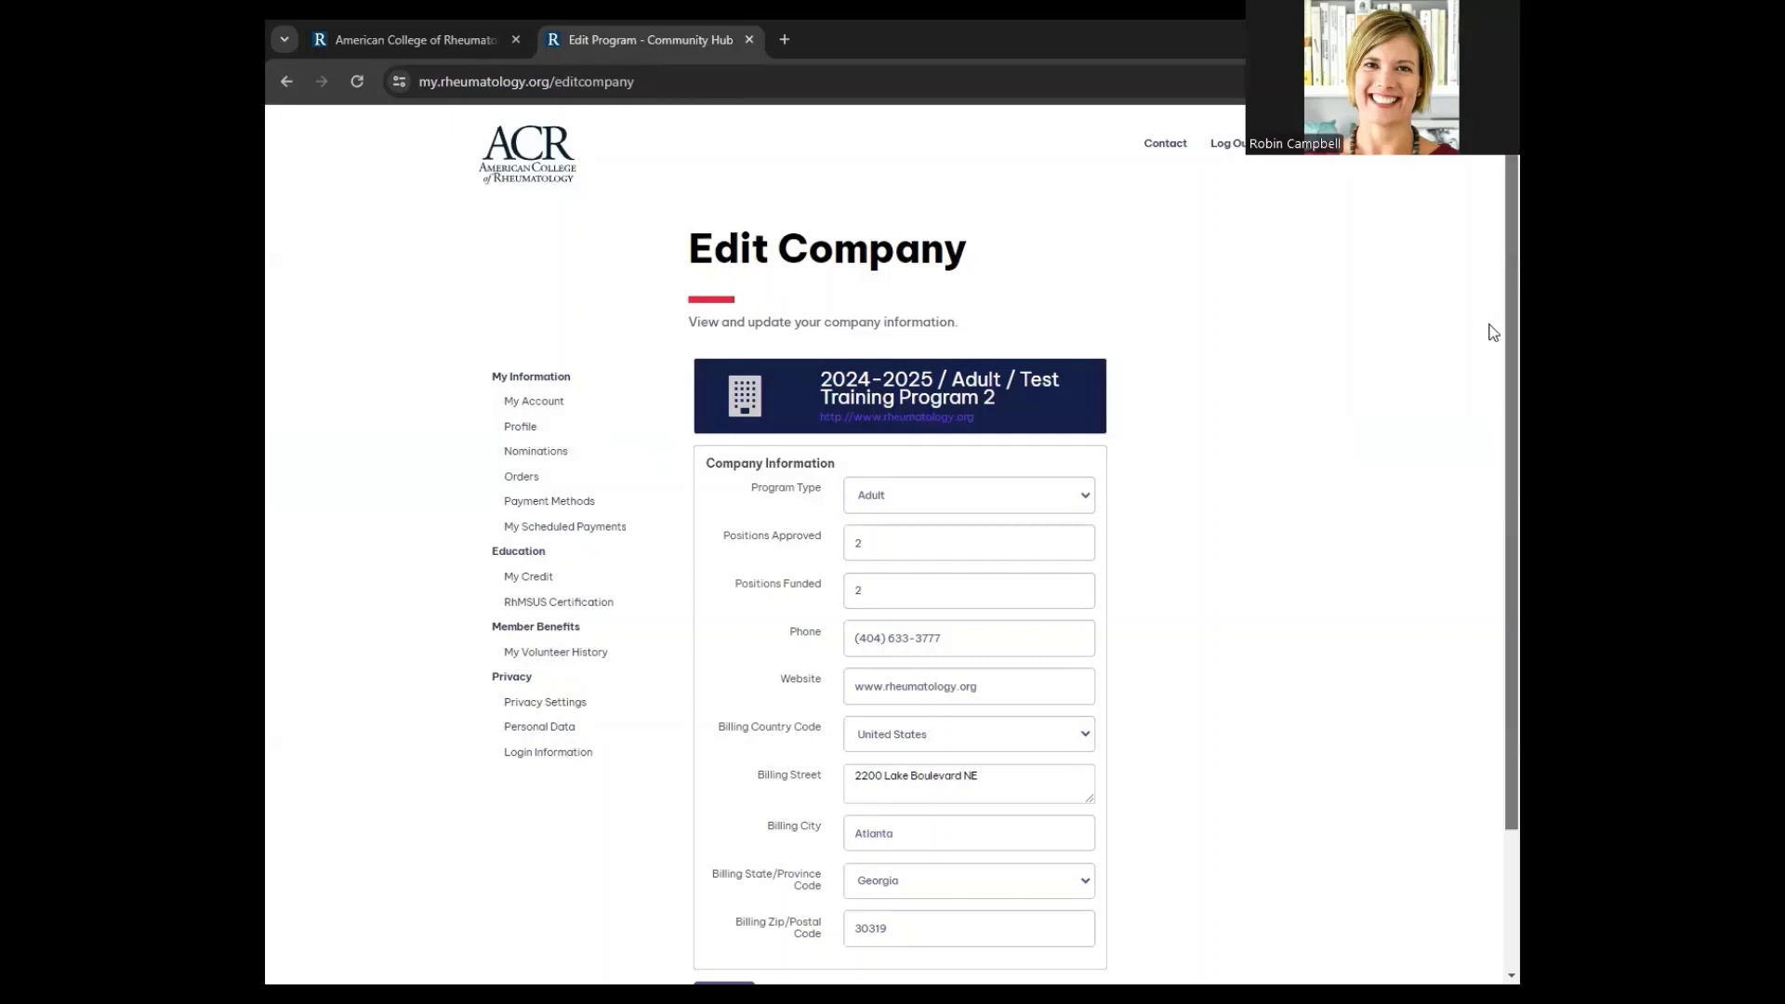
# Save the Edit Company form for Test Training Program 2
pyautogui.scroll(-2, 1493, 332)
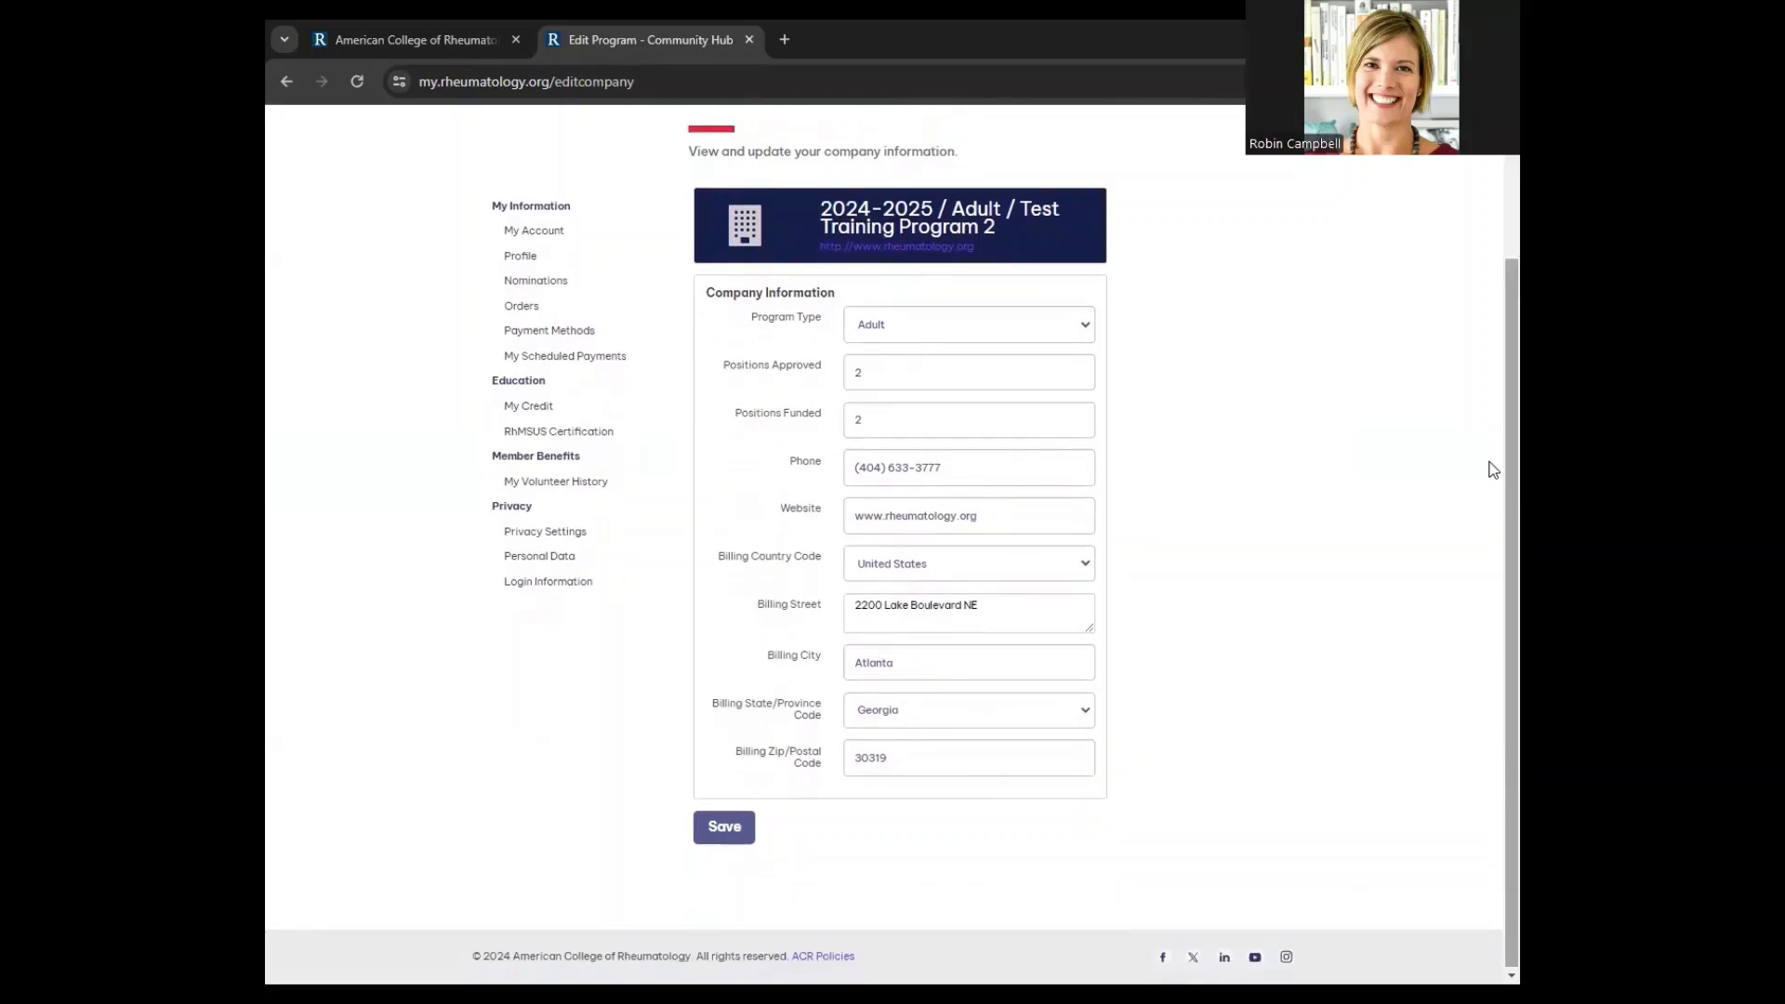
pyautogui.click(725, 847)
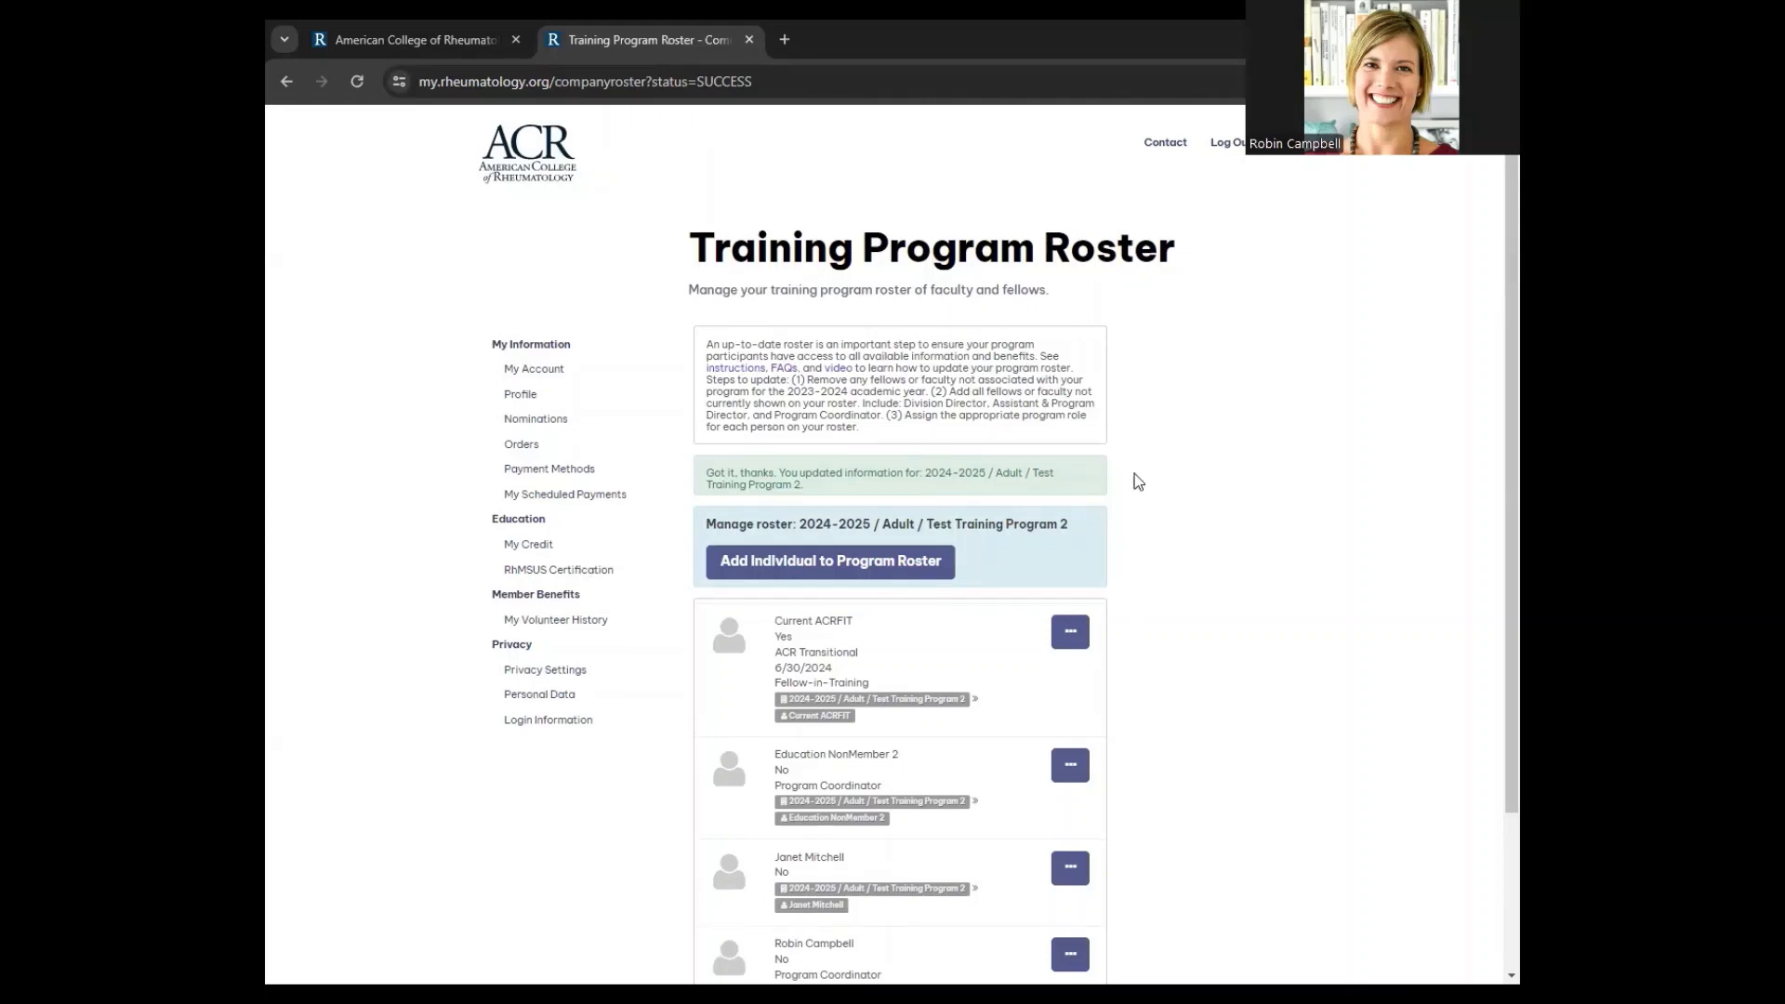
# Choose Remove on the fourth roster entry, the Program Coordinator
pyautogui.scroll(-2, 1139, 482)
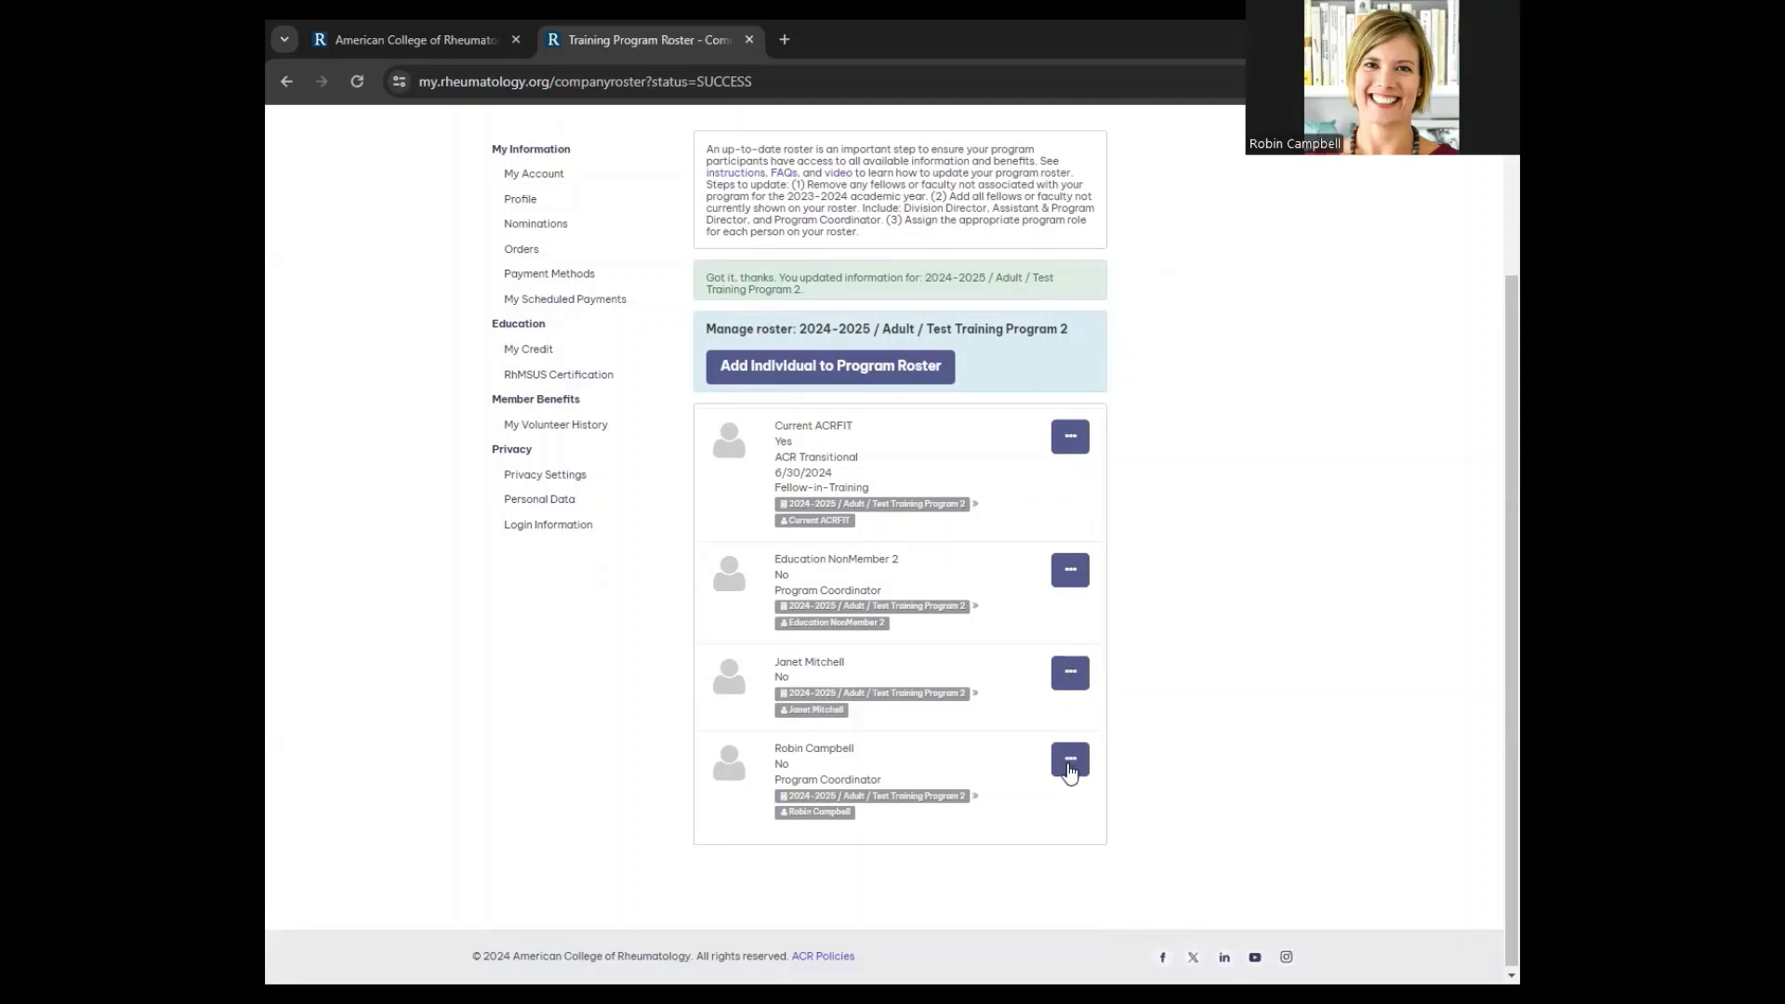
pyautogui.click(1071, 768)
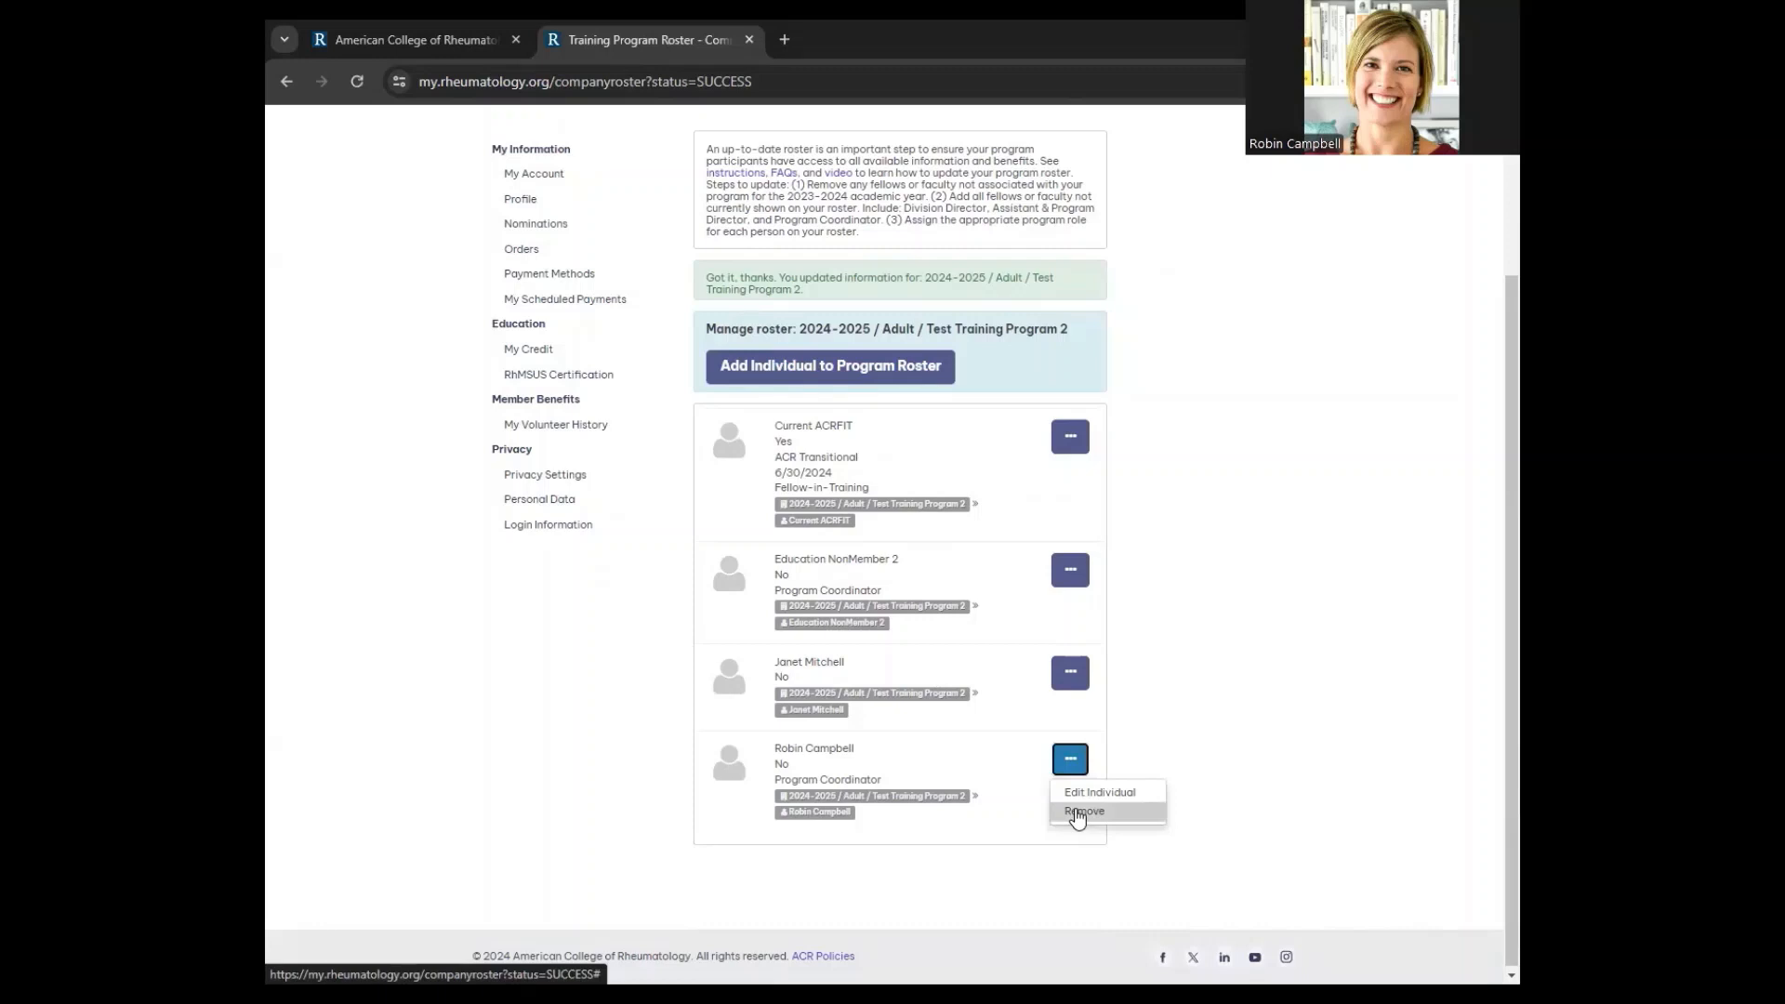
pyautogui.click(1080, 812)
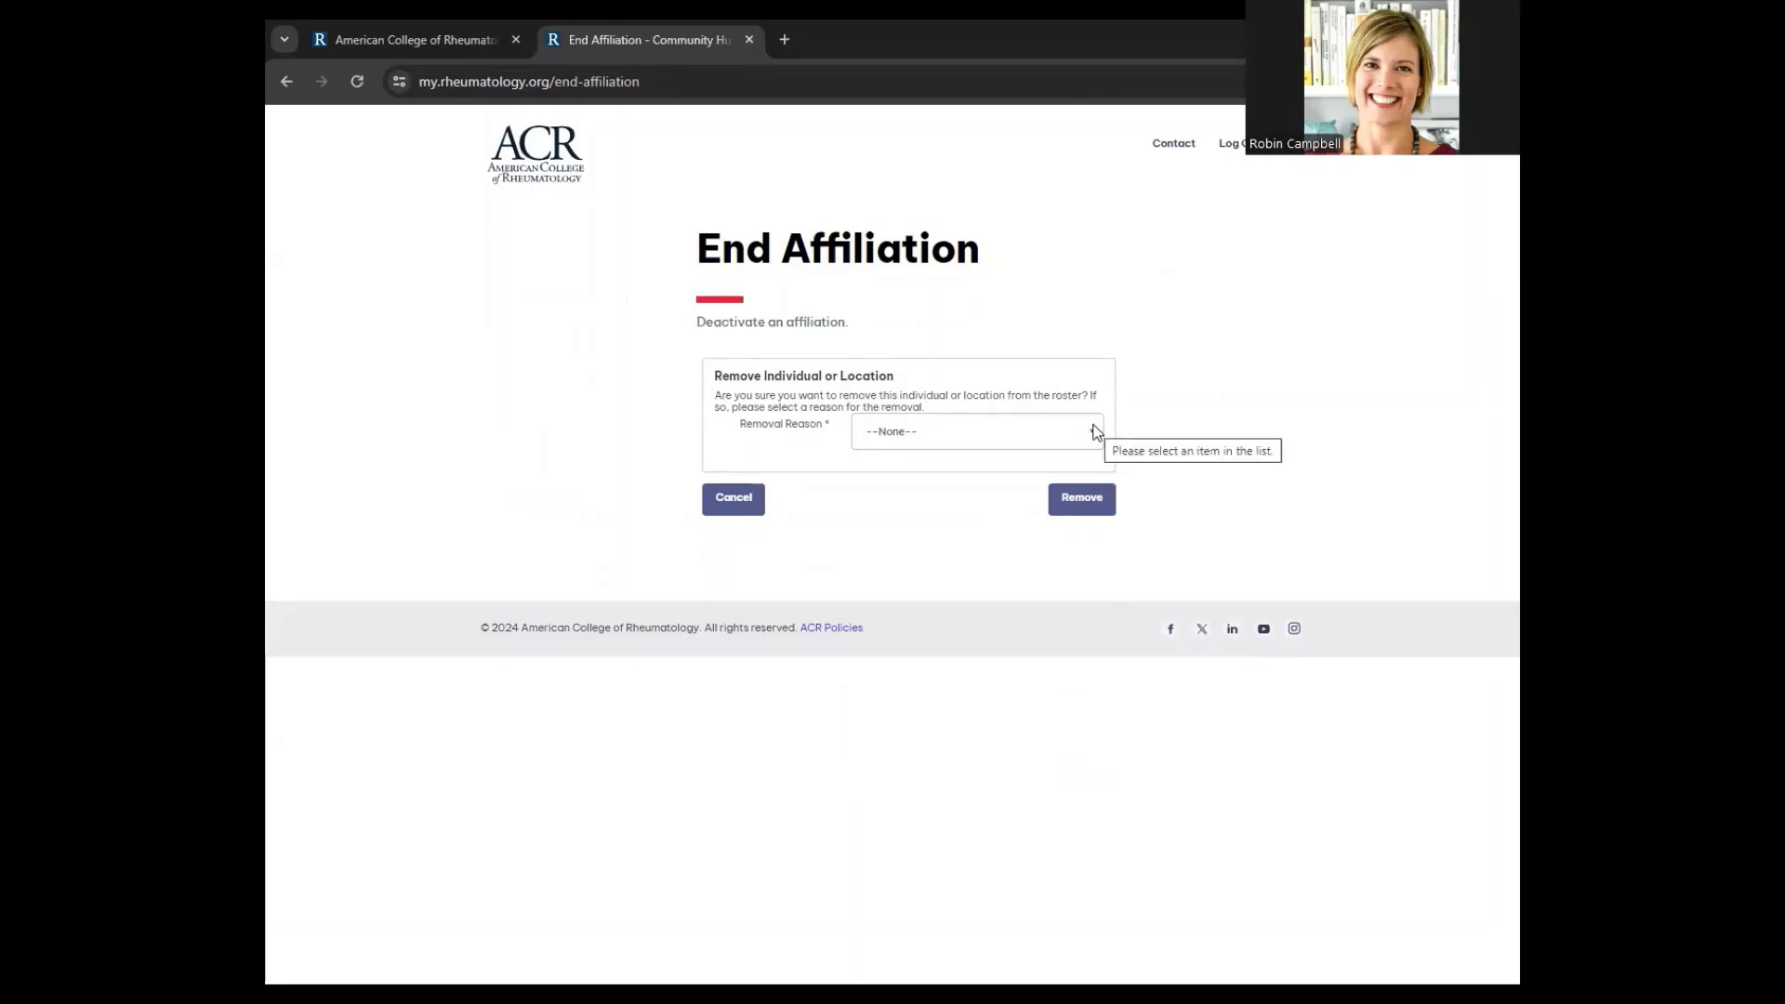
# Remove the Program Coordinator with the reason 'No longer with the company'
pyautogui.click(1096, 432)
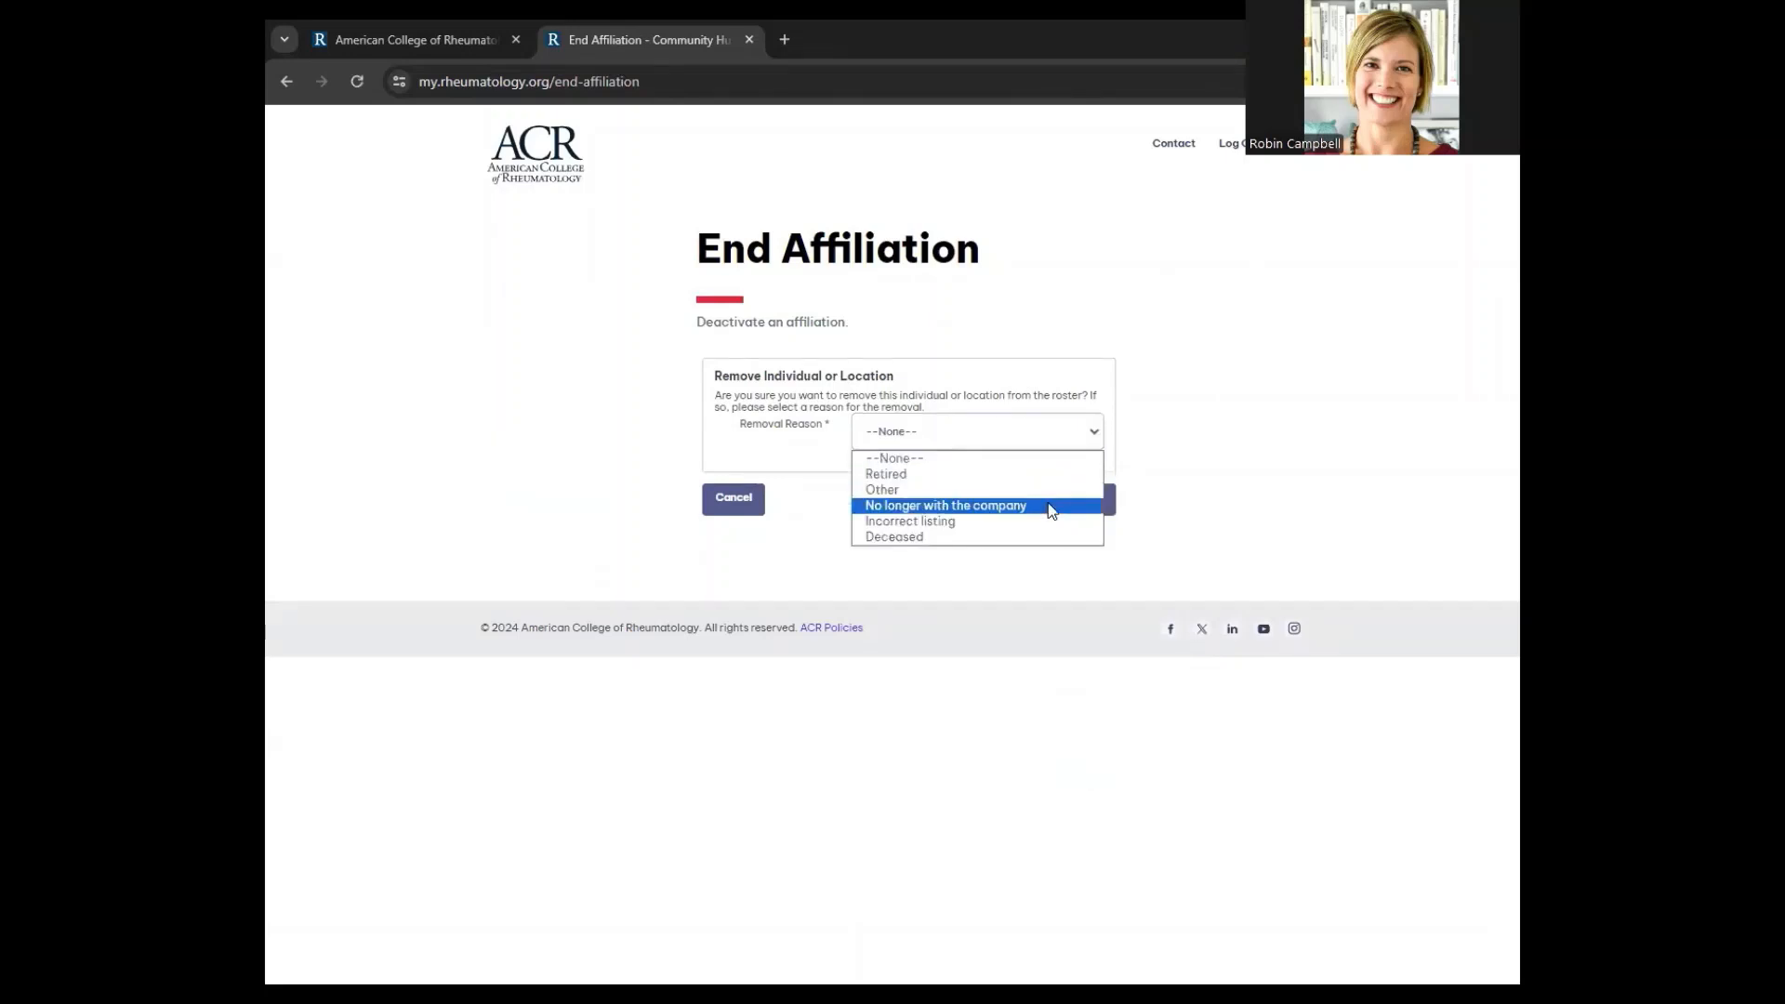
pyautogui.click(1052, 510)
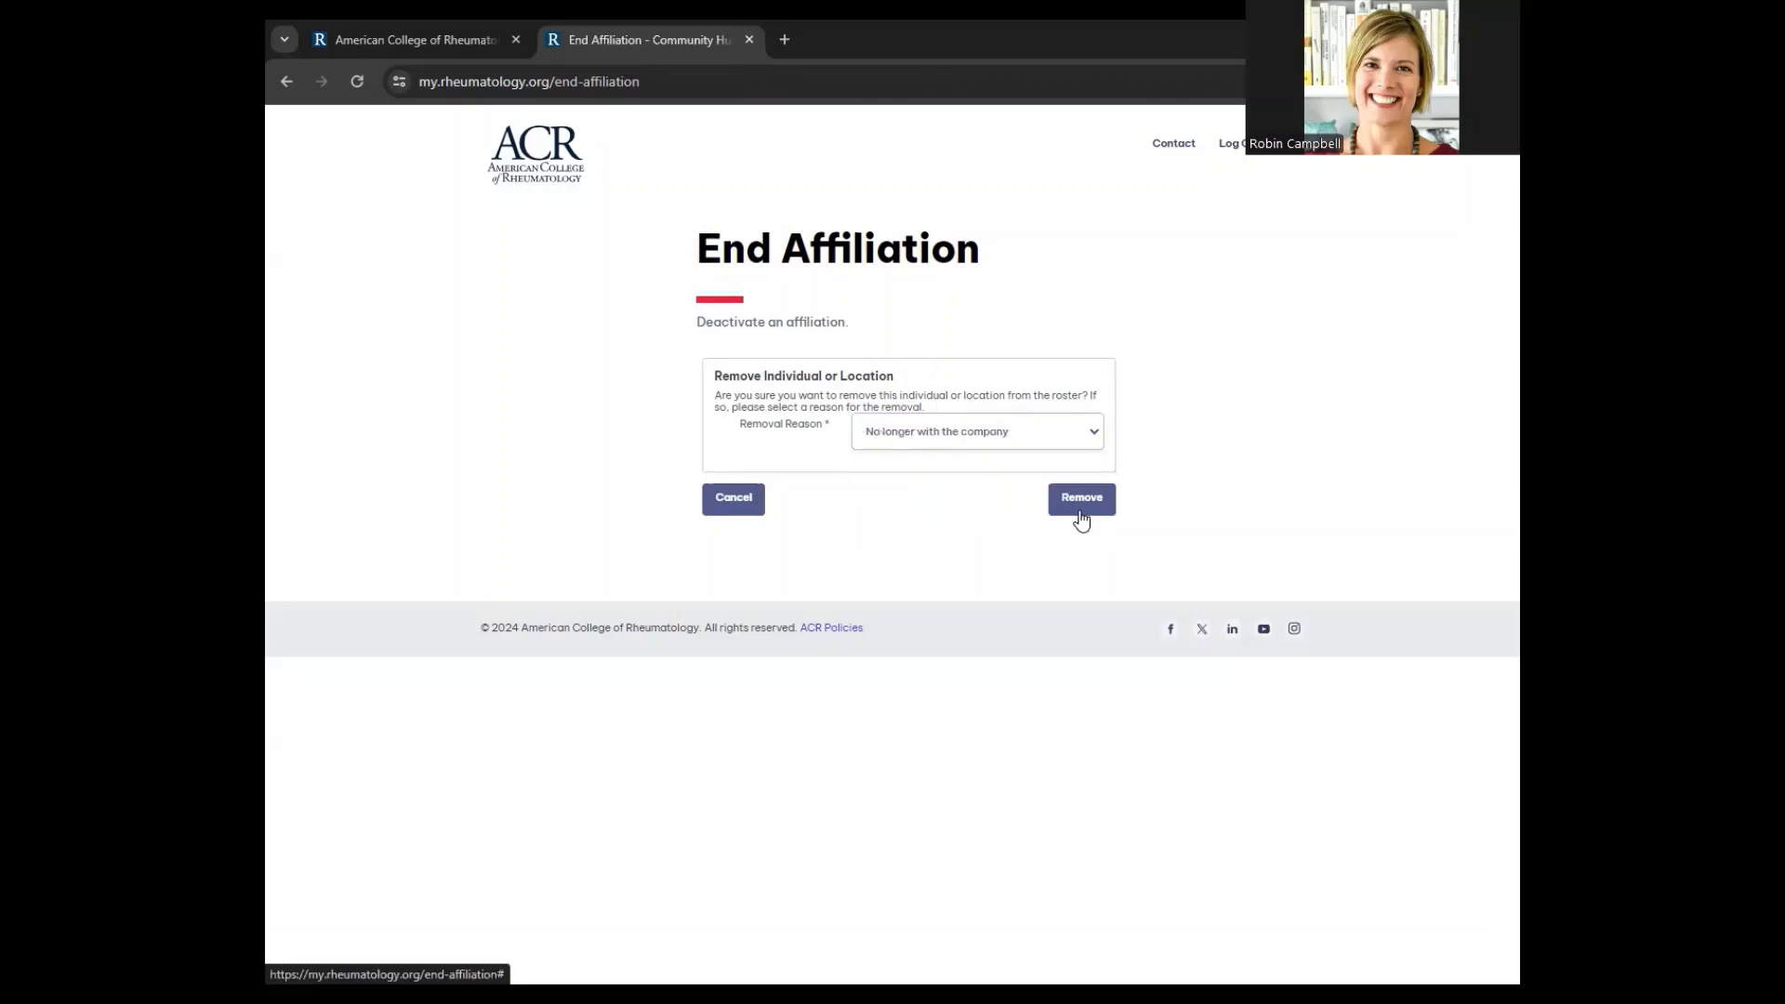
pyautogui.click(1082, 502)
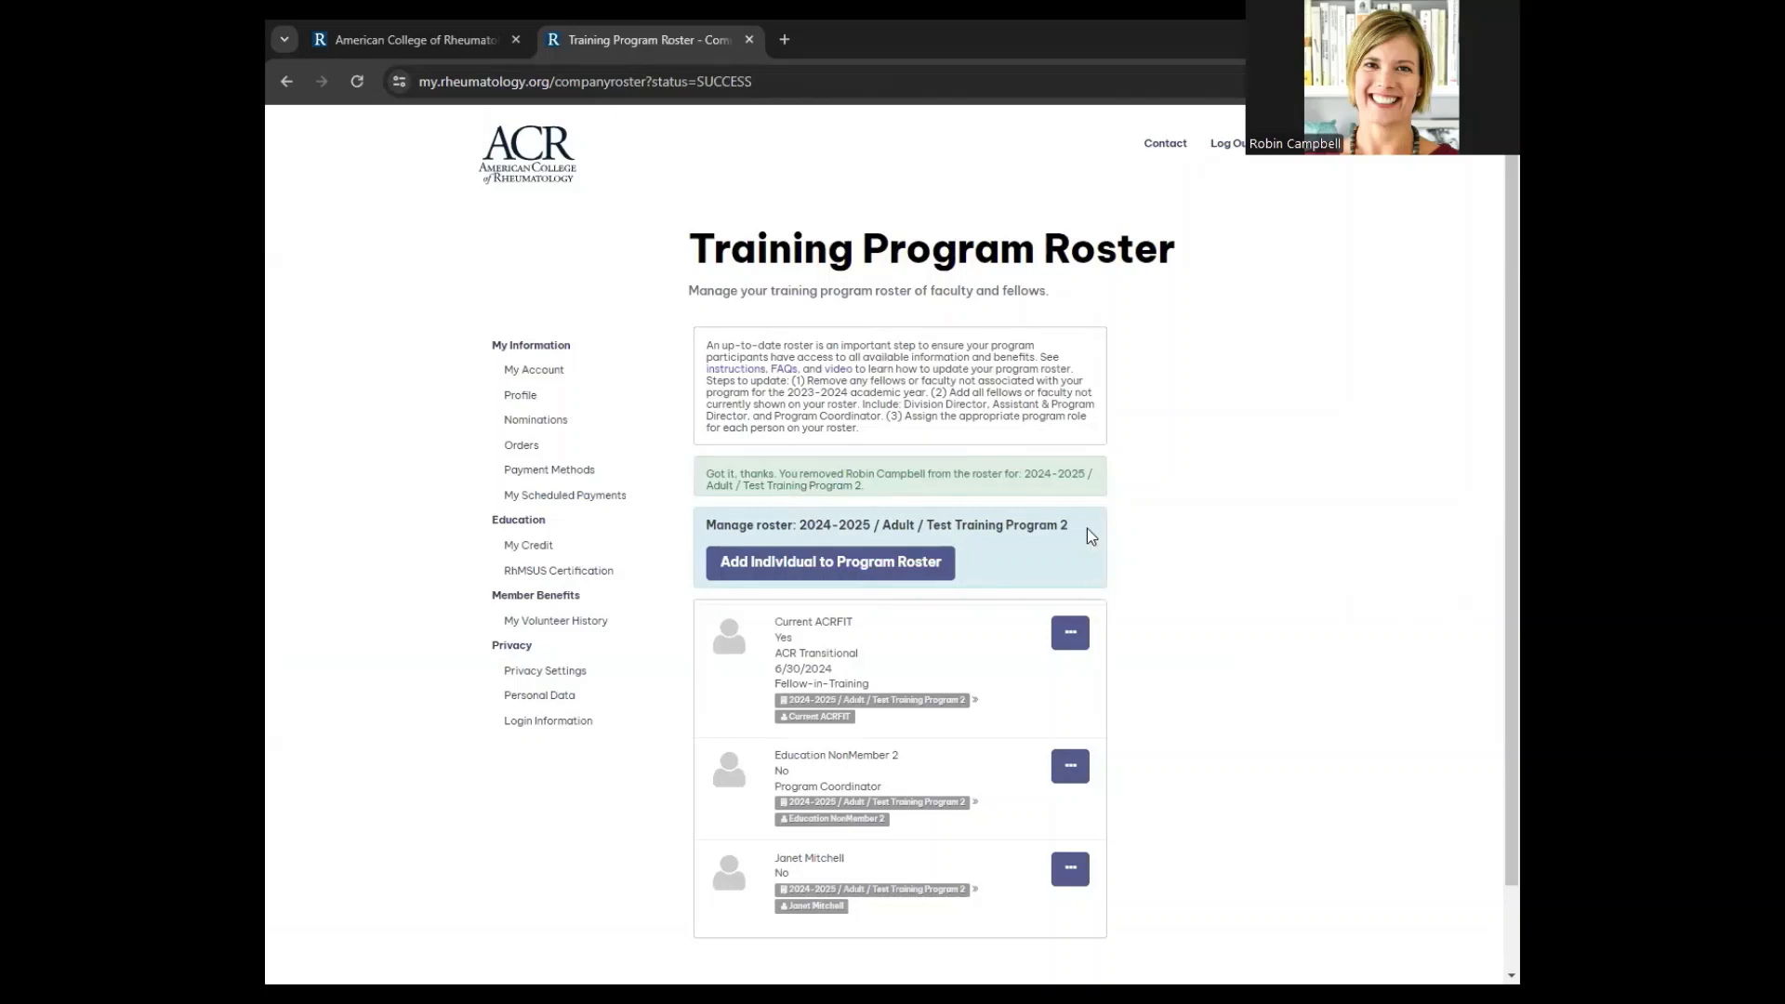
# Choose Edit Individual on the Fellow-in-Training roster entry
pyautogui.scroll(-1, 1017, 590)
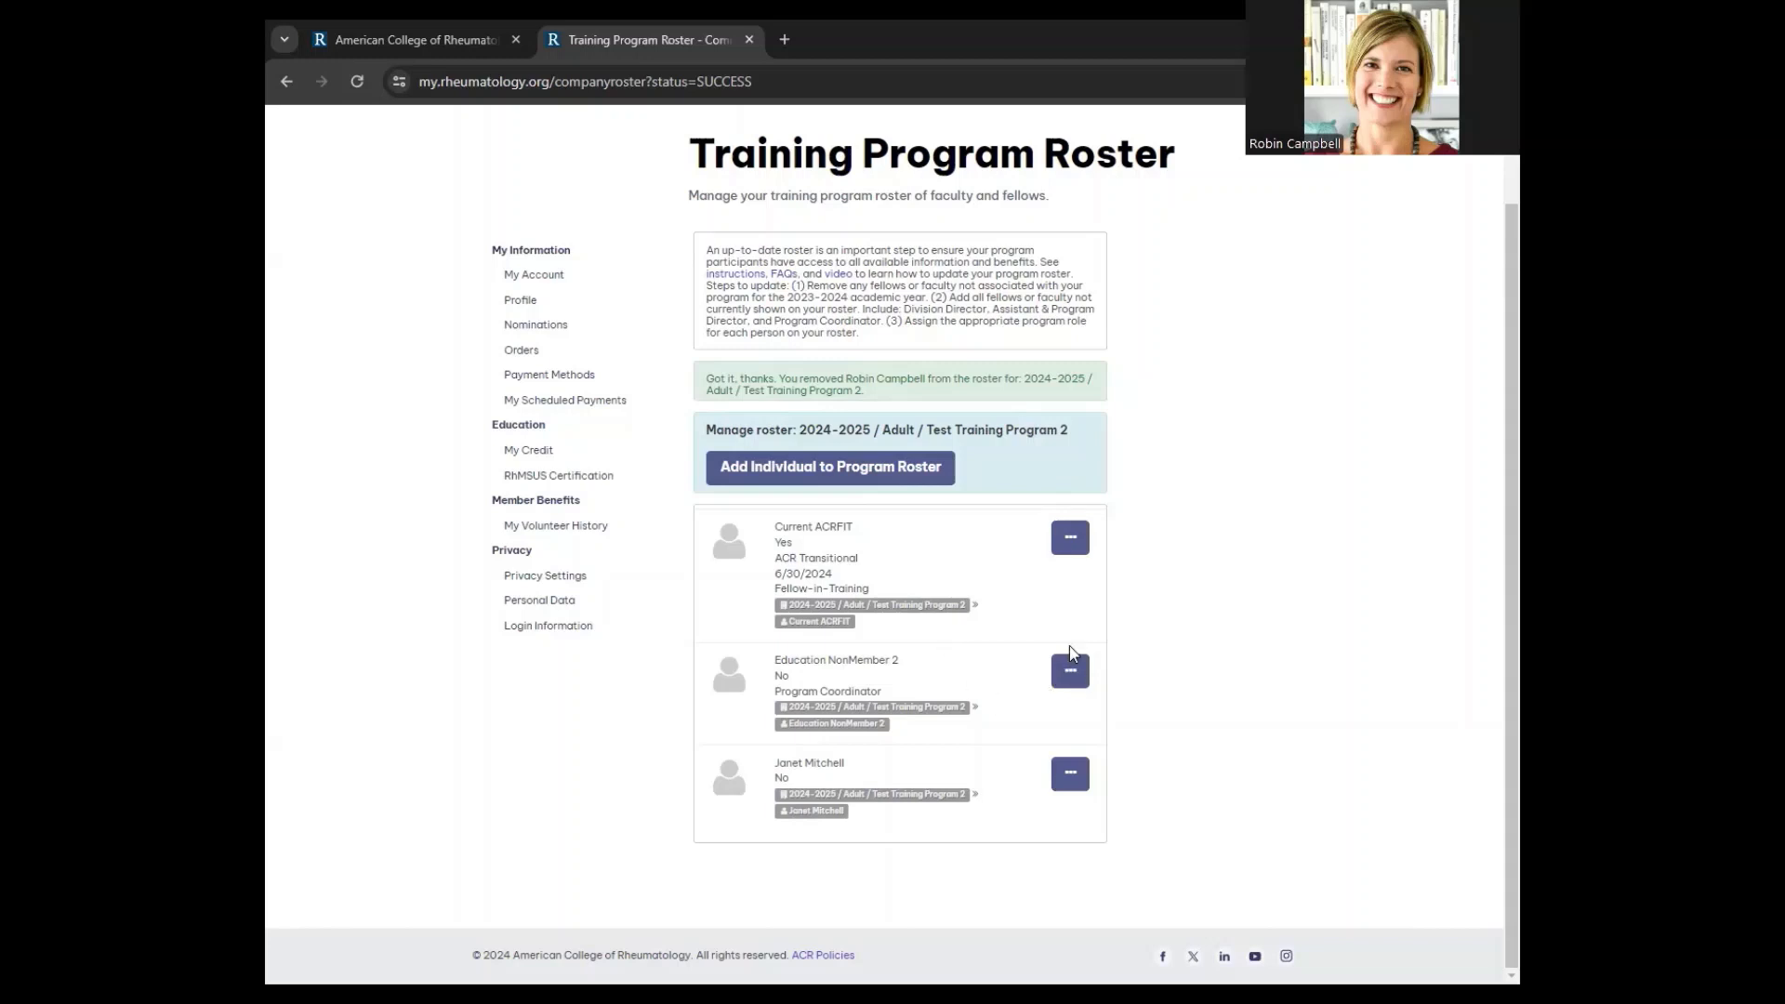
pyautogui.click(1078, 541)
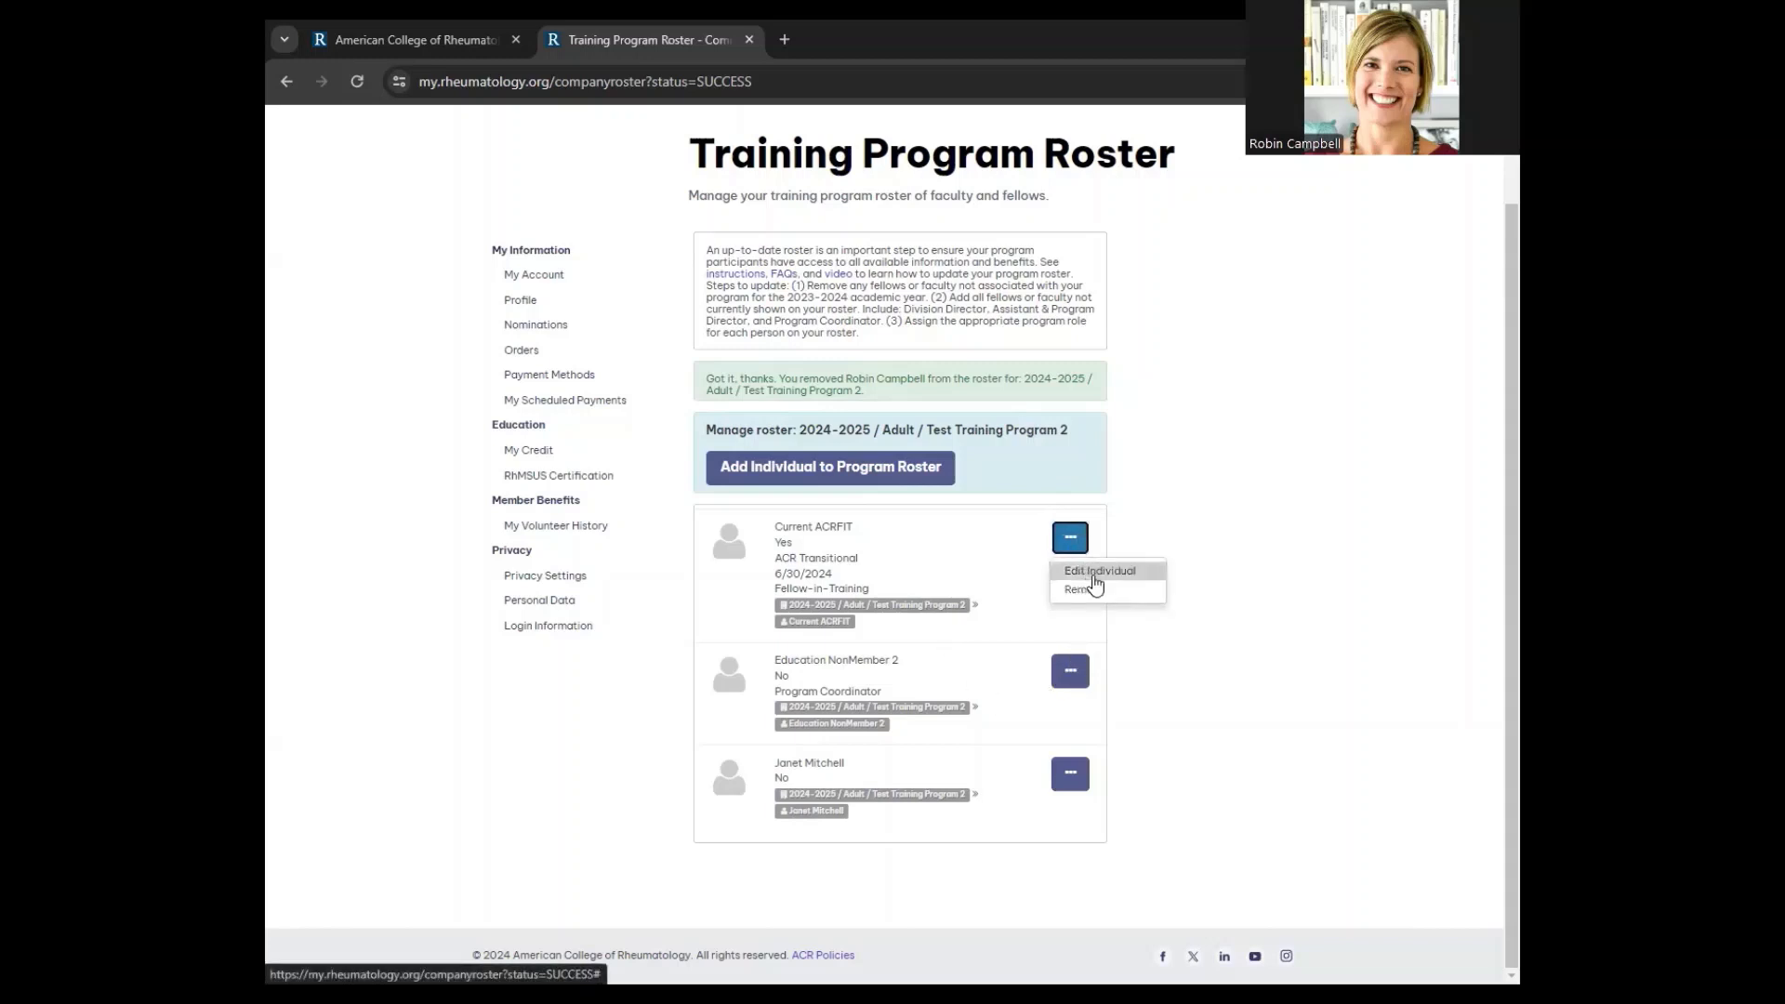
pyautogui.click(1094, 576)
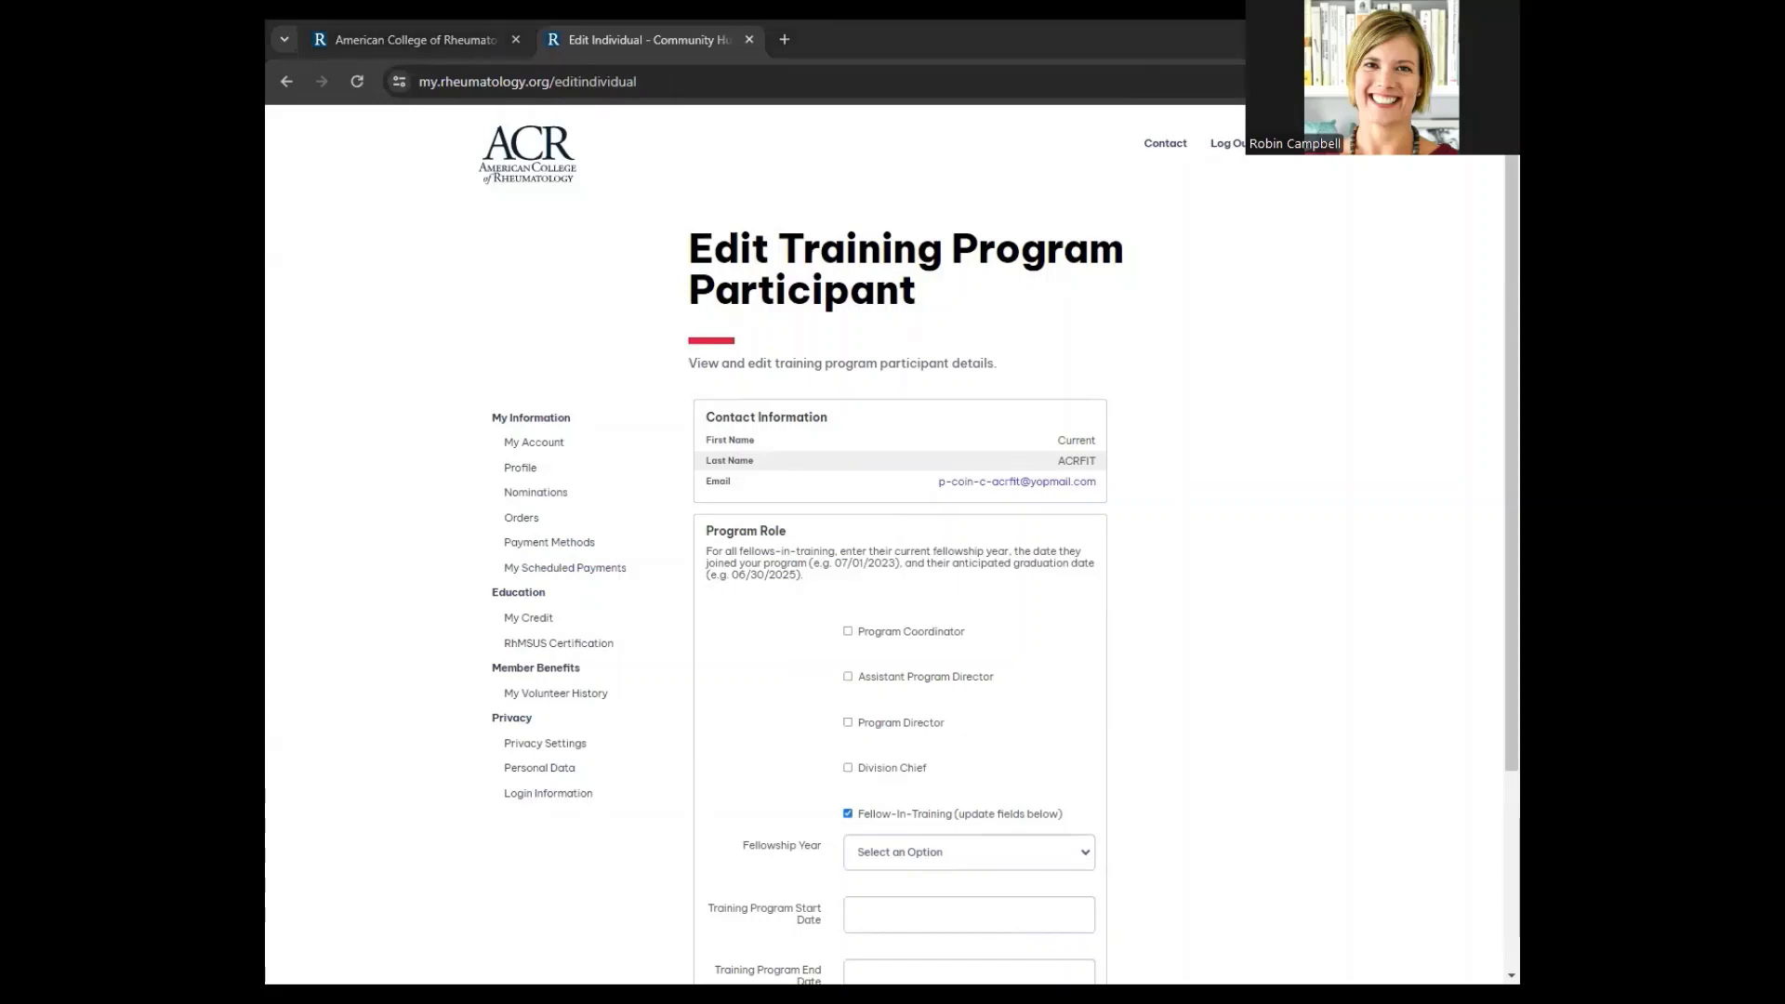
# Set the Fellowship Year to First Year and the training start date to 7/1/2024
pyautogui.scroll(-2, 1389, 529)
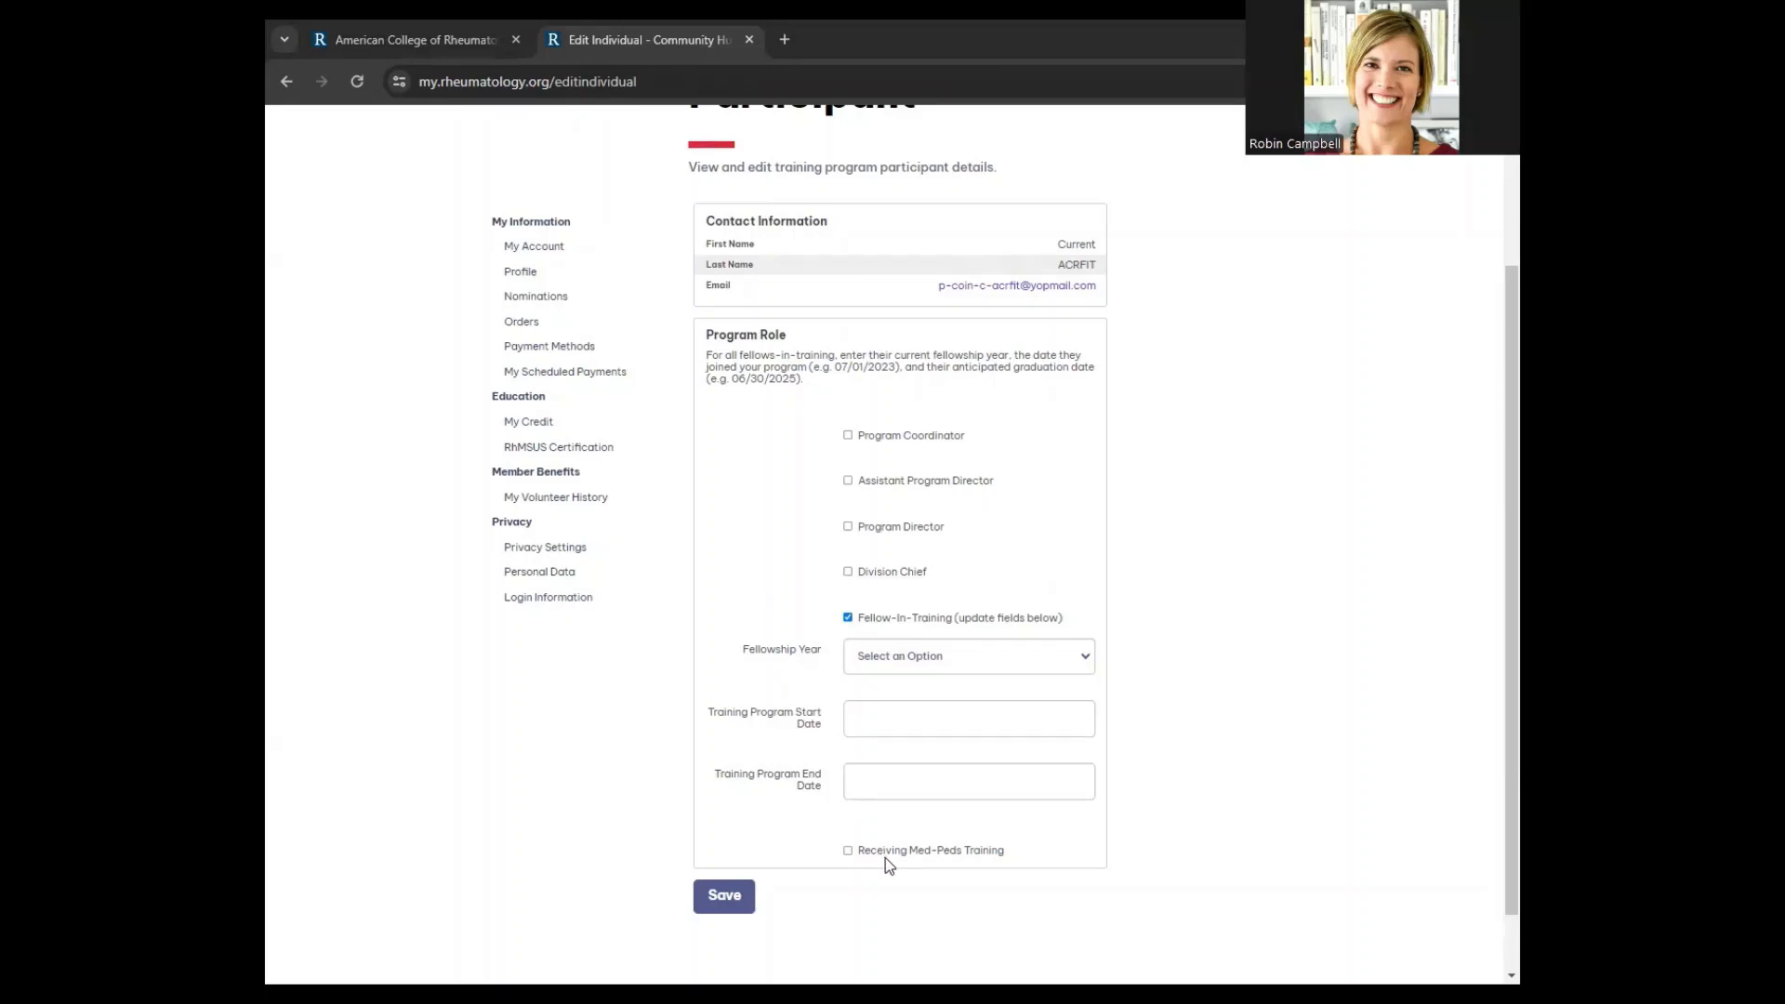
pyautogui.click(923, 659)
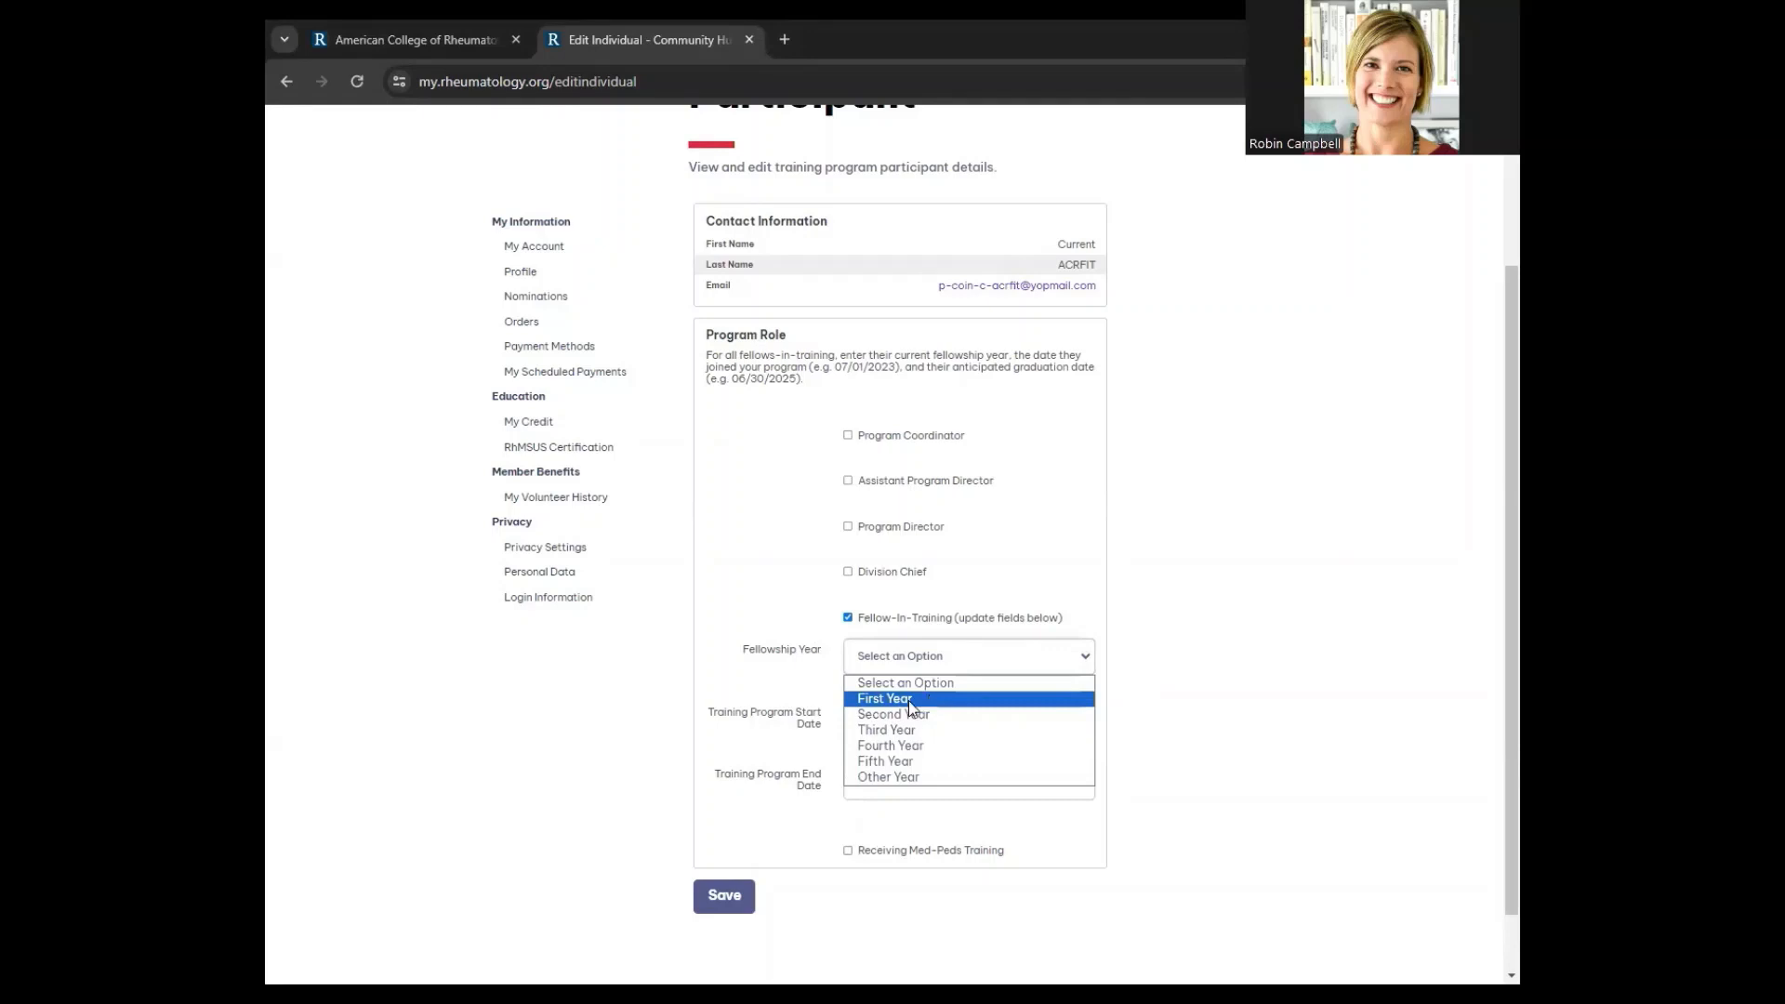
pyautogui.click(908, 699)
pyautogui.click(899, 718)
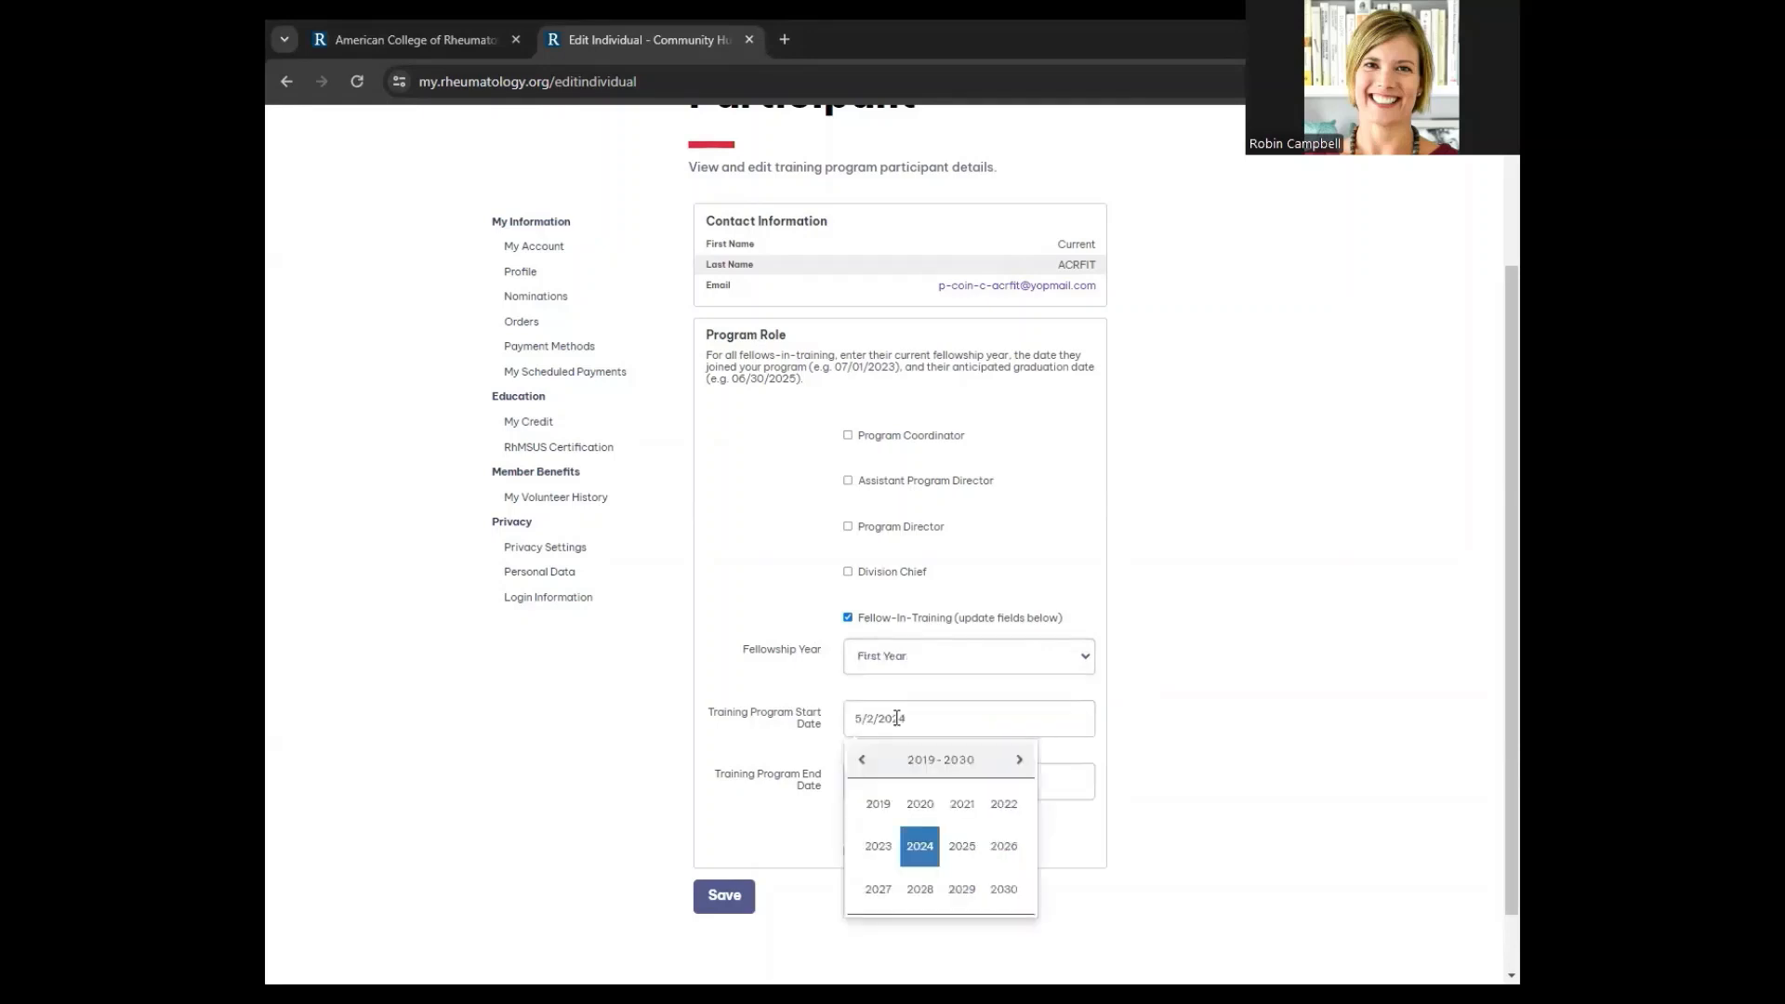
pyautogui.click(920, 845)
pyautogui.click(963, 846)
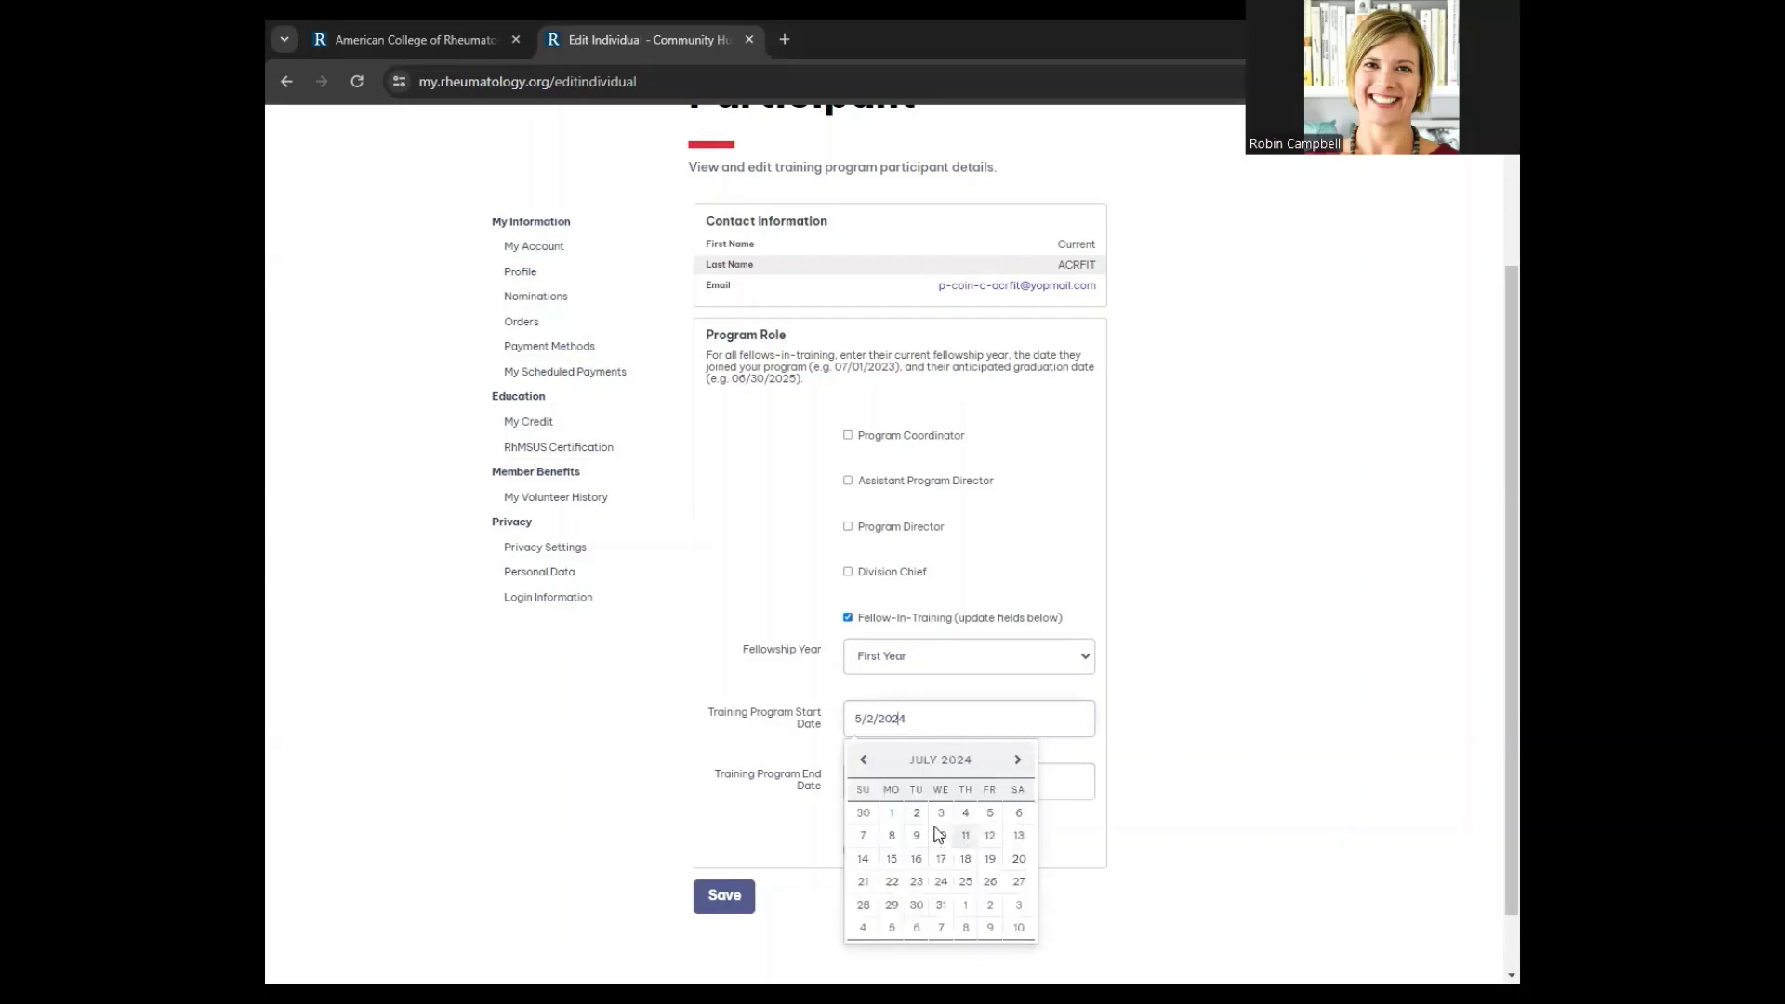
pyautogui.click(900, 819)
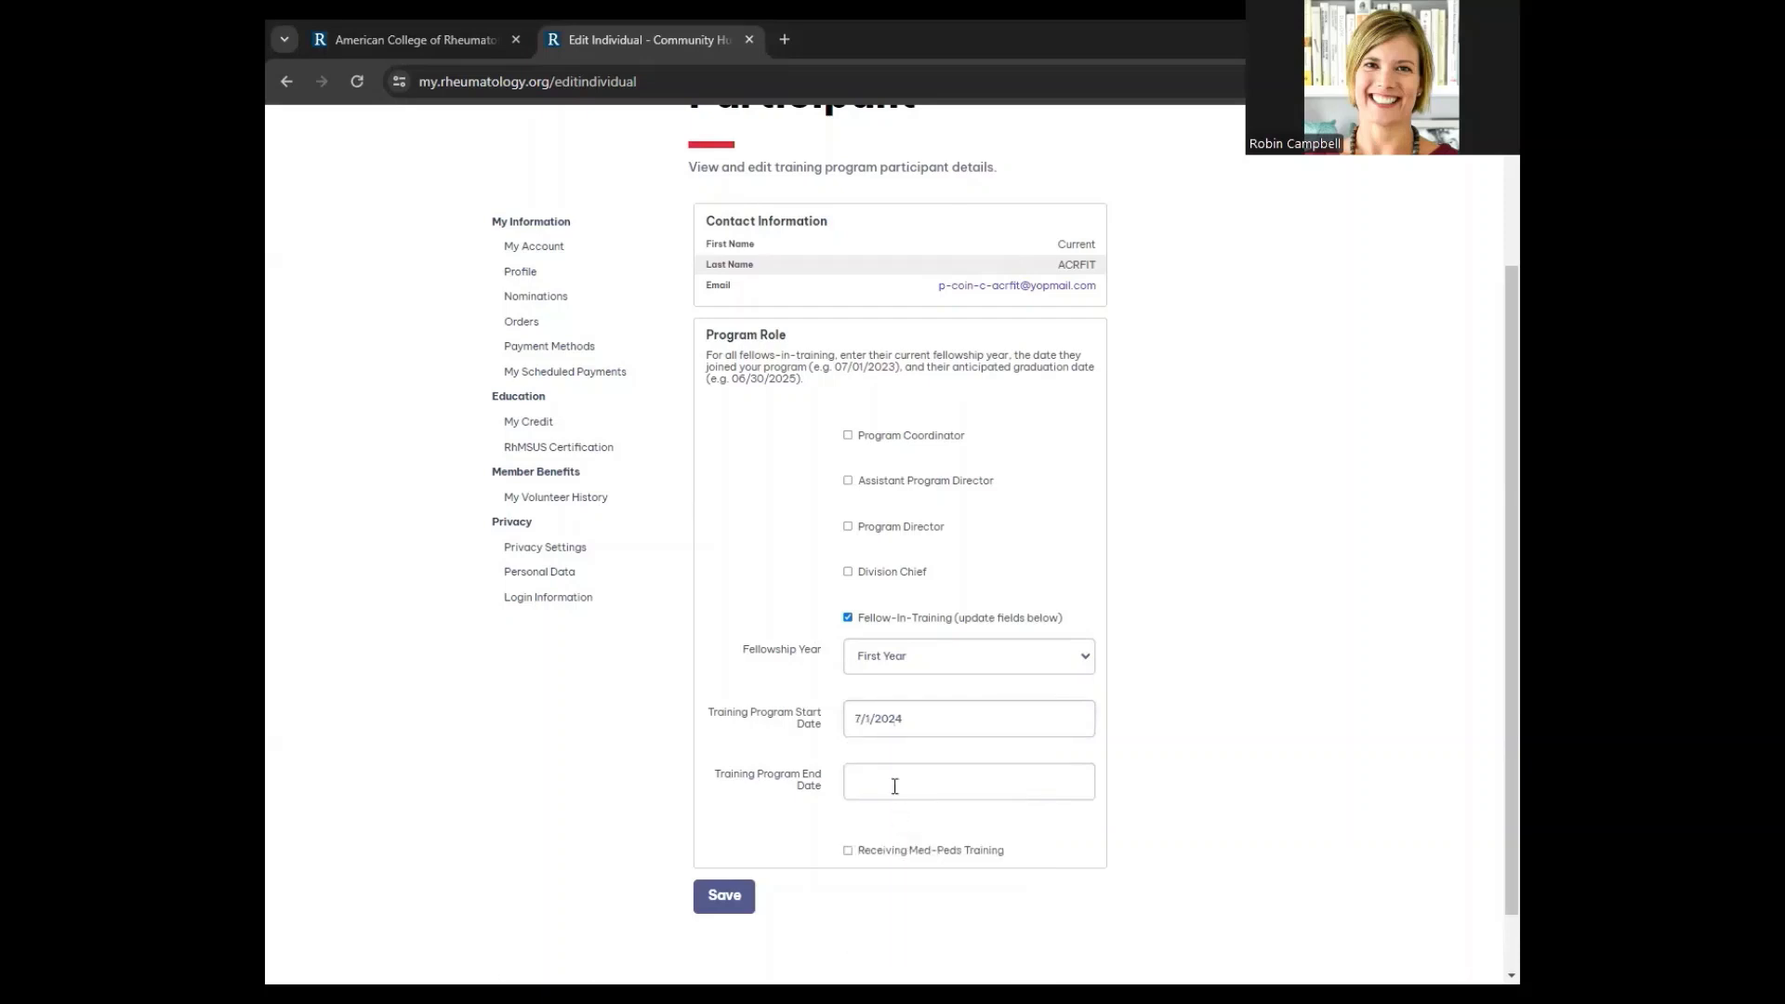
# Set the end date to 6/30/2026, tick Receiving Med-Peds Training, and save
pyautogui.click(895, 786)
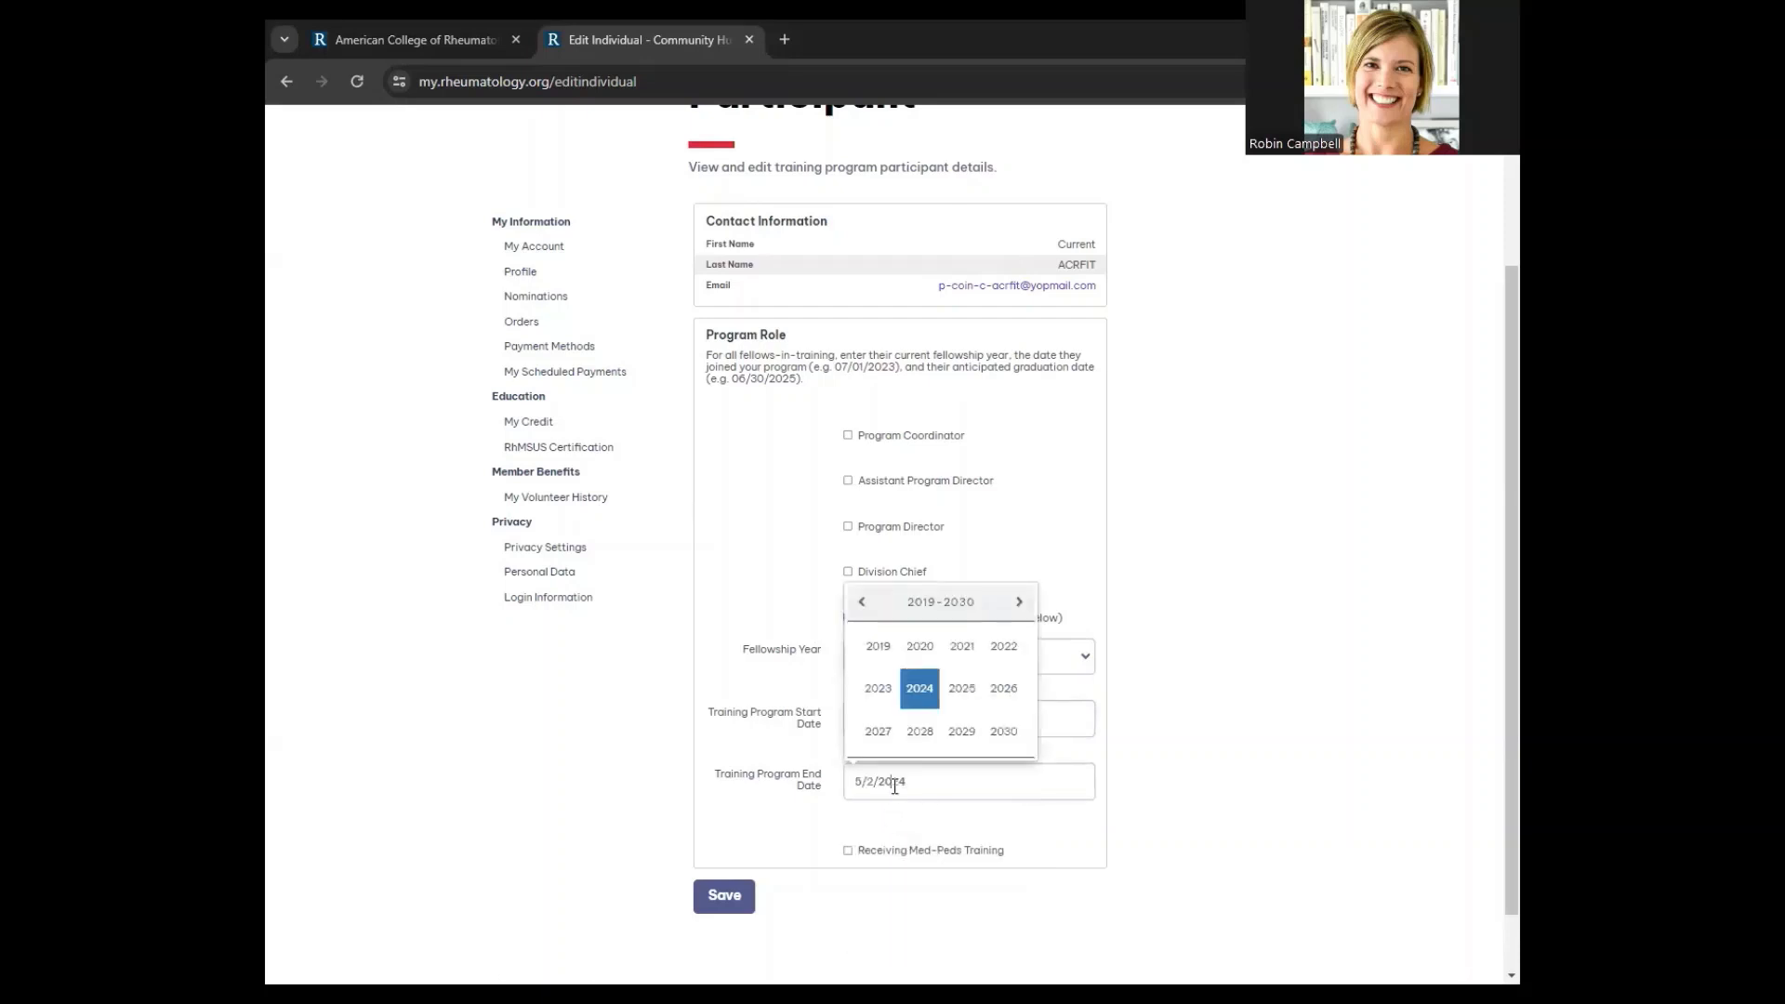
pyautogui.click(1004, 690)
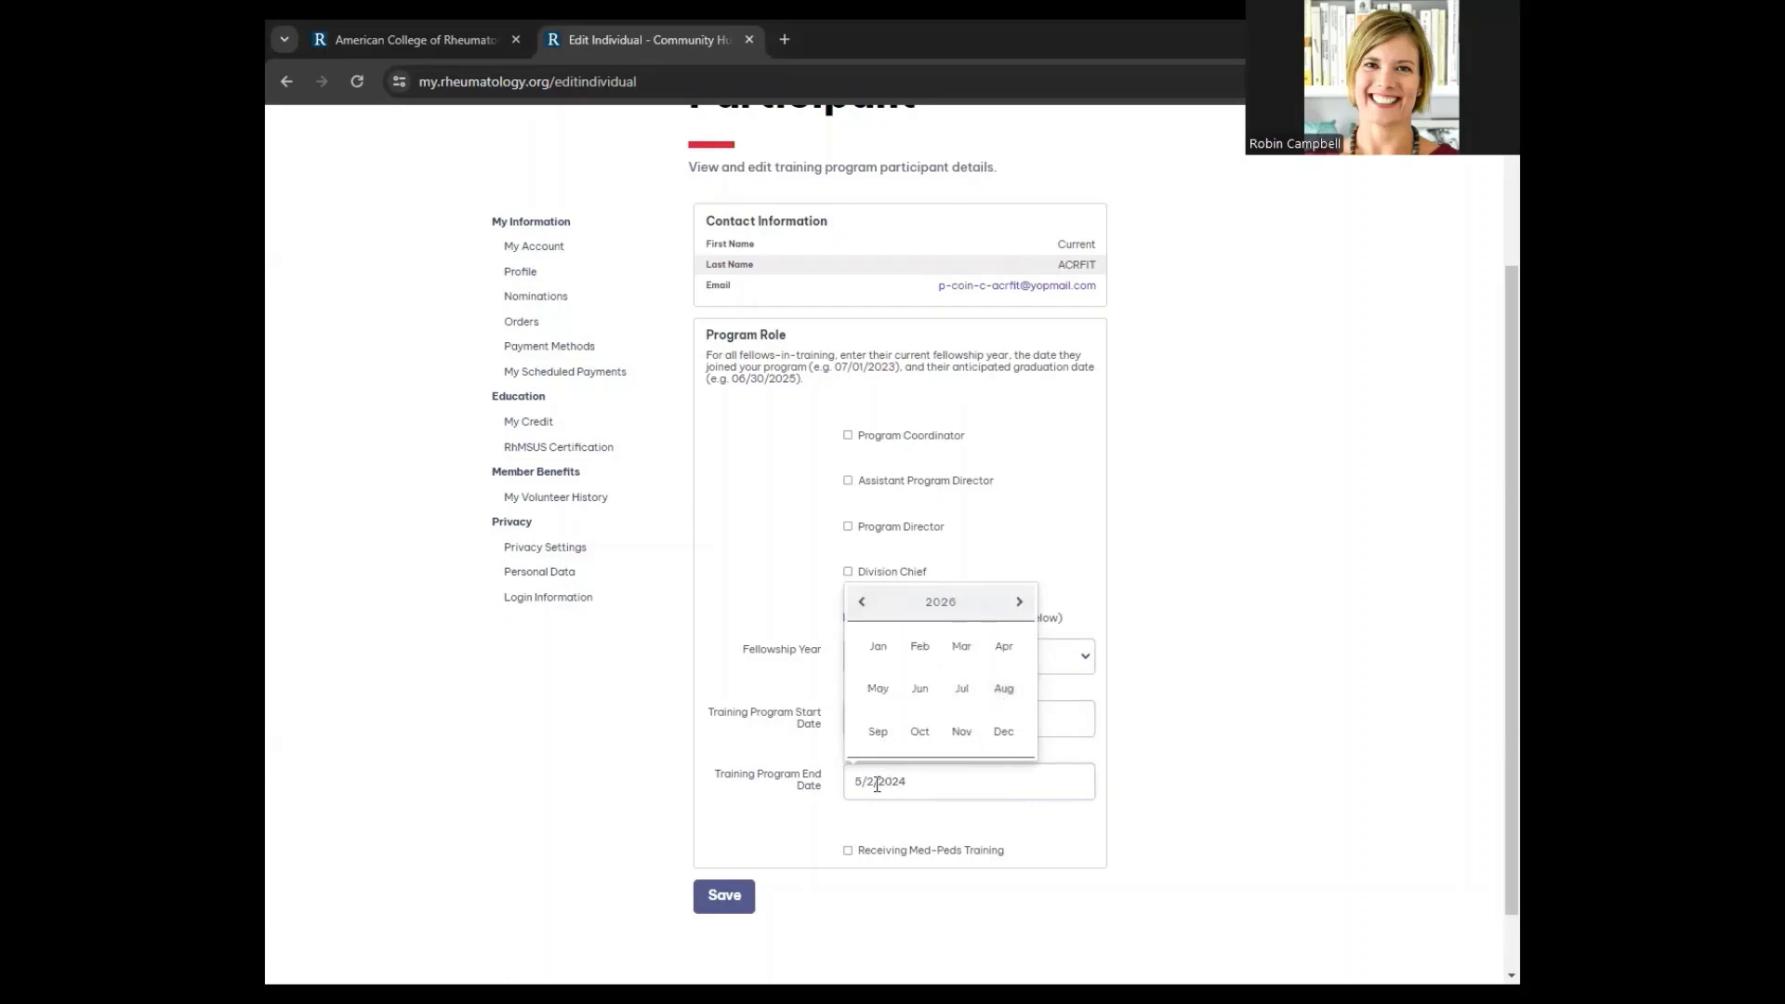
pyautogui.click(923, 701)
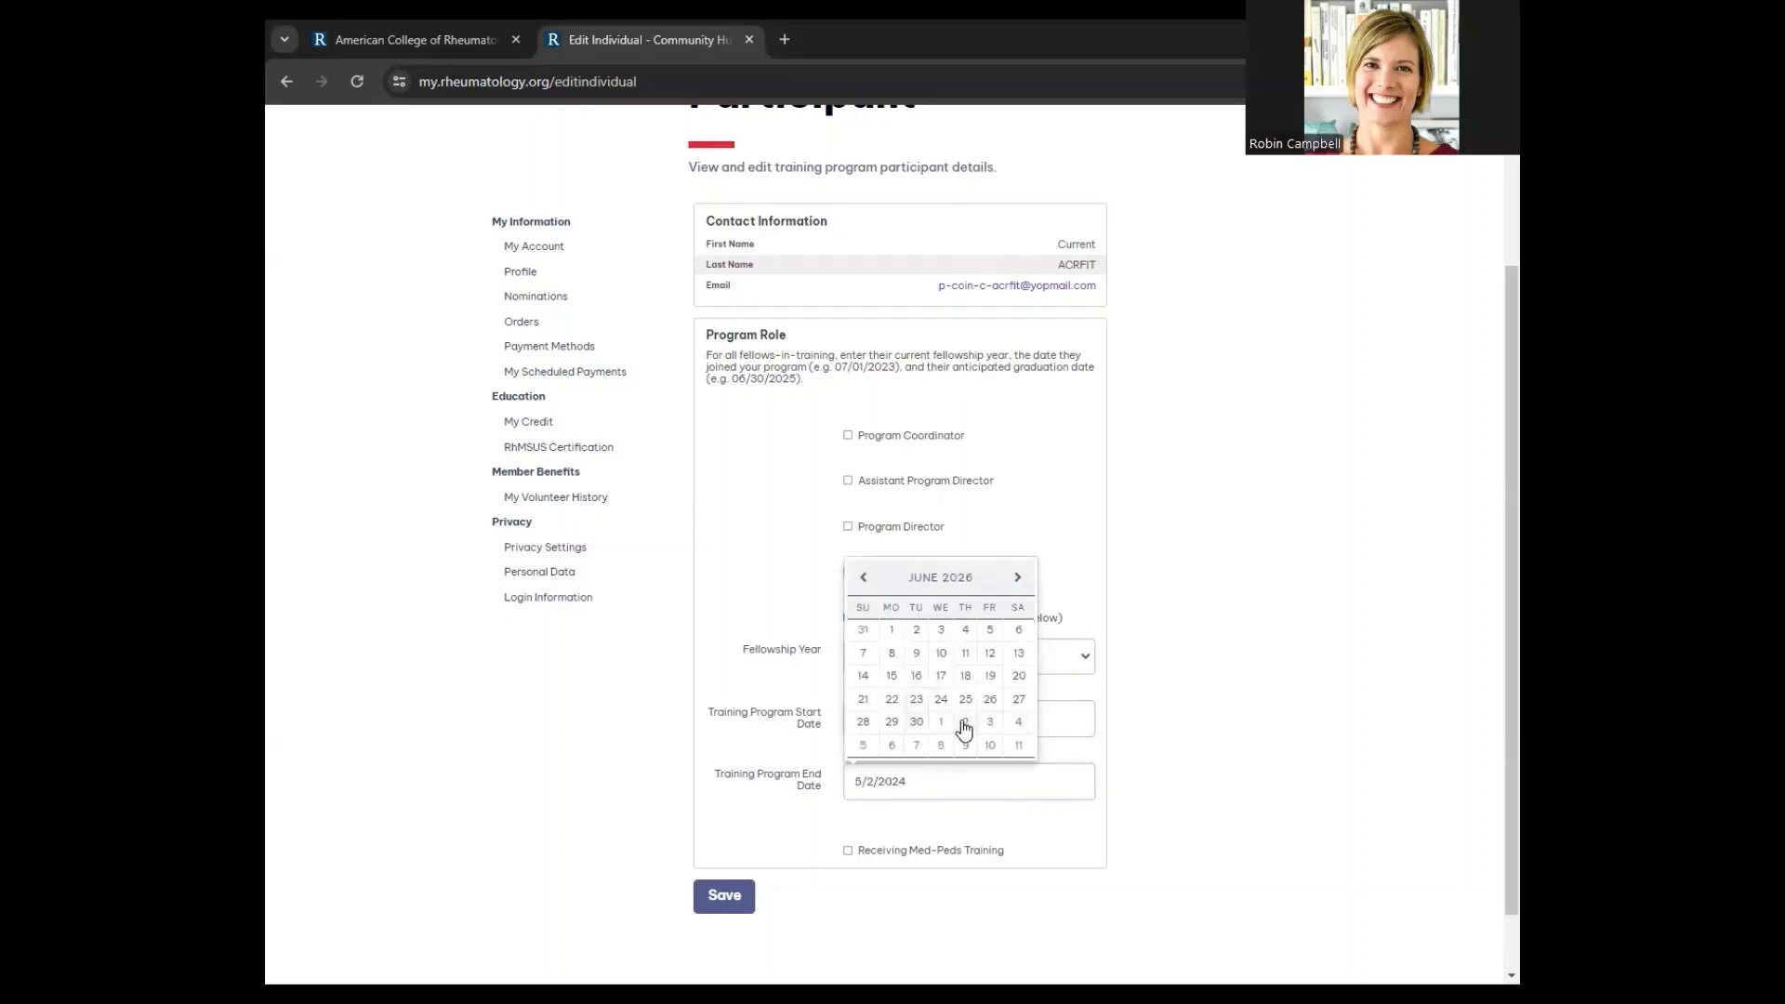
pyautogui.click(916, 720)
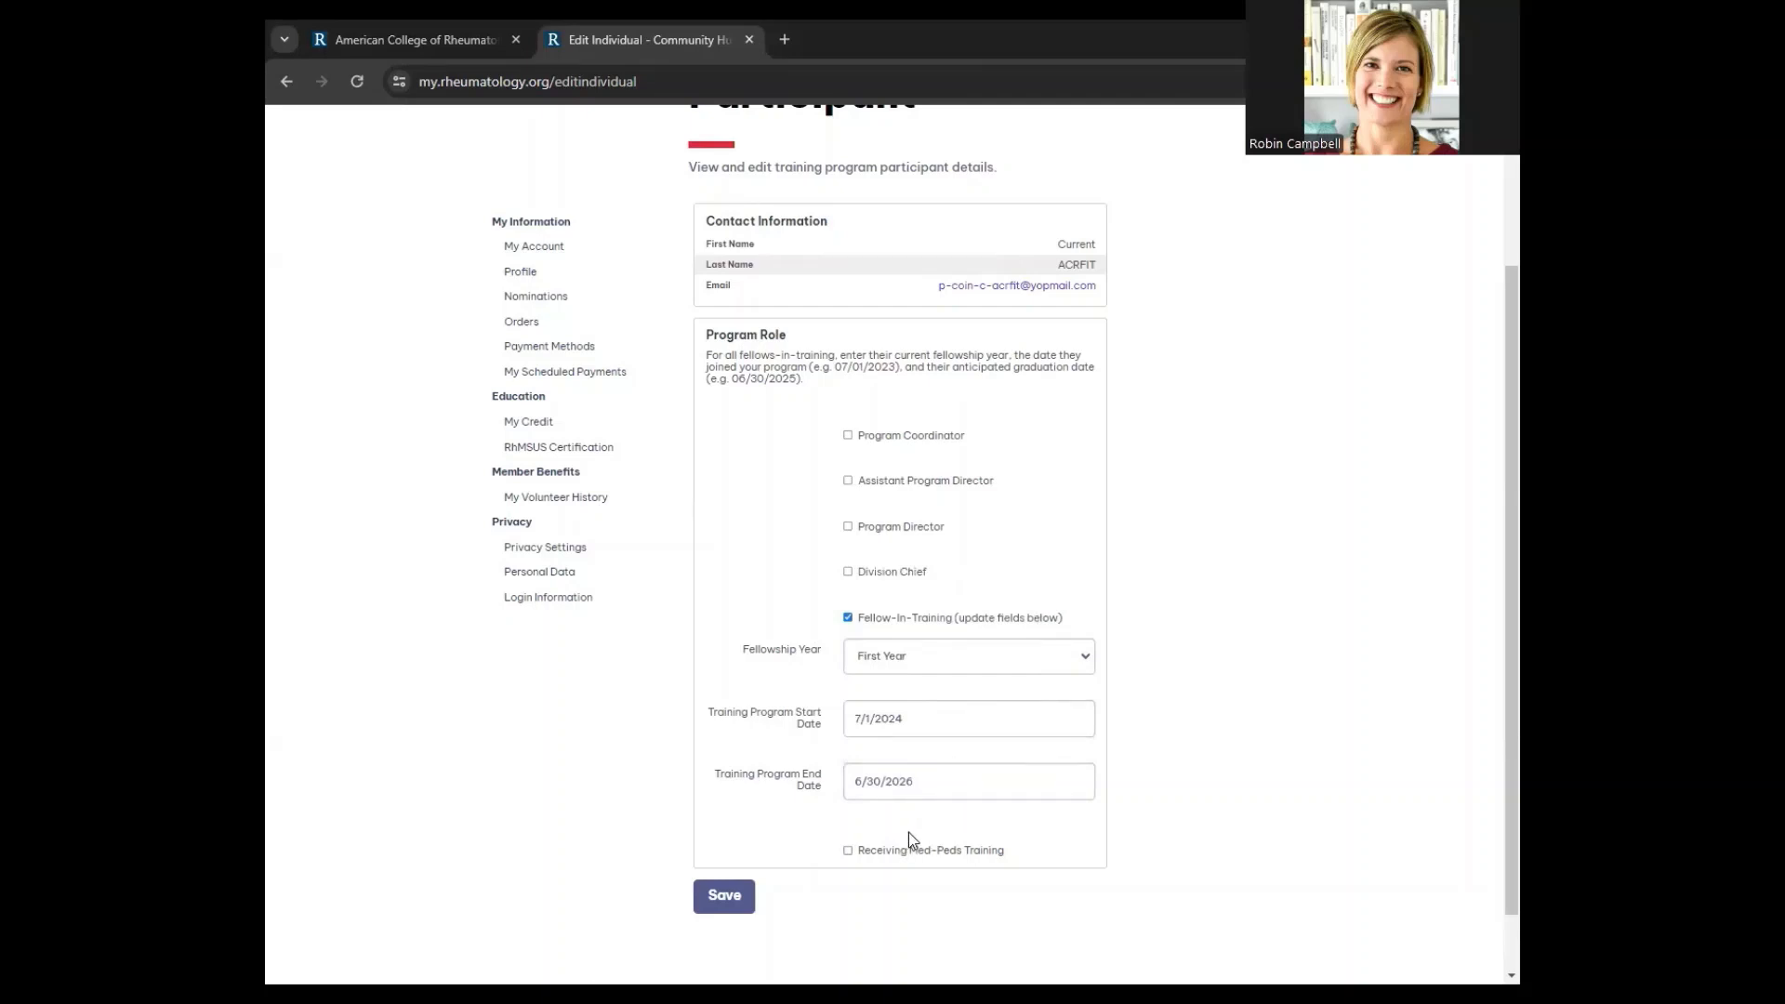
pyautogui.click(847, 852)
pyautogui.click(734, 899)
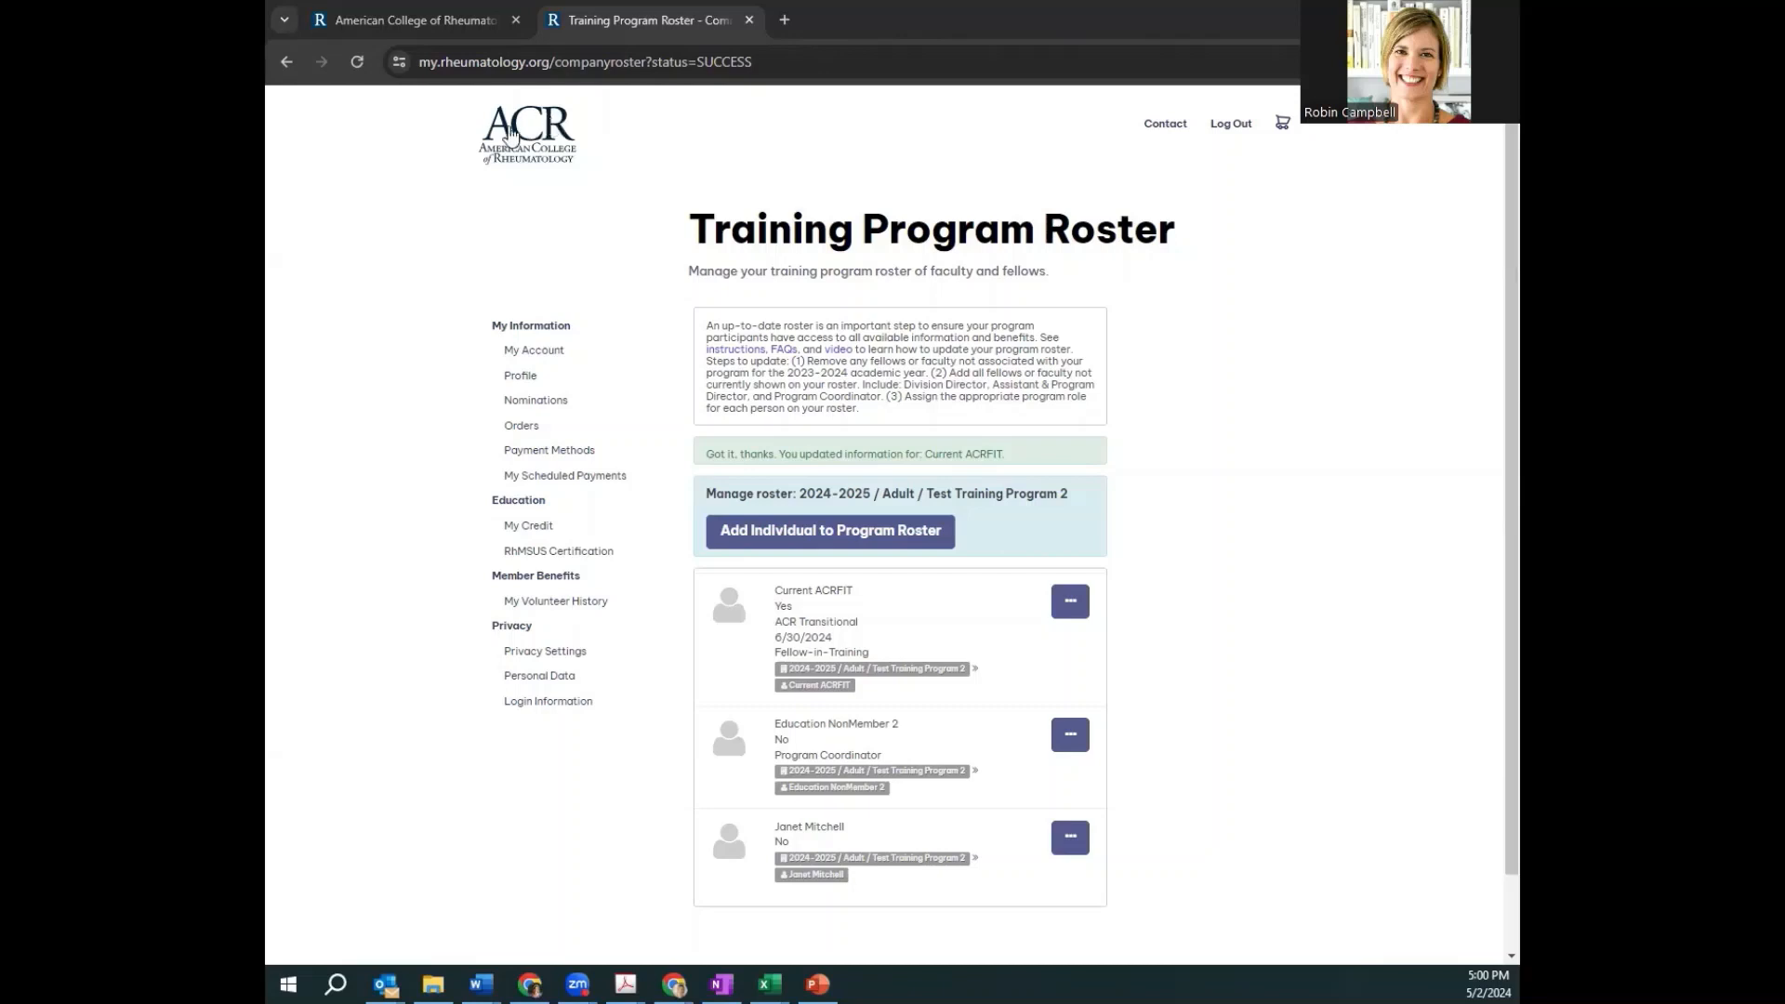
# Start adding an individual to the roster and search for their account by e-mail address
pyautogui.click(836, 542)
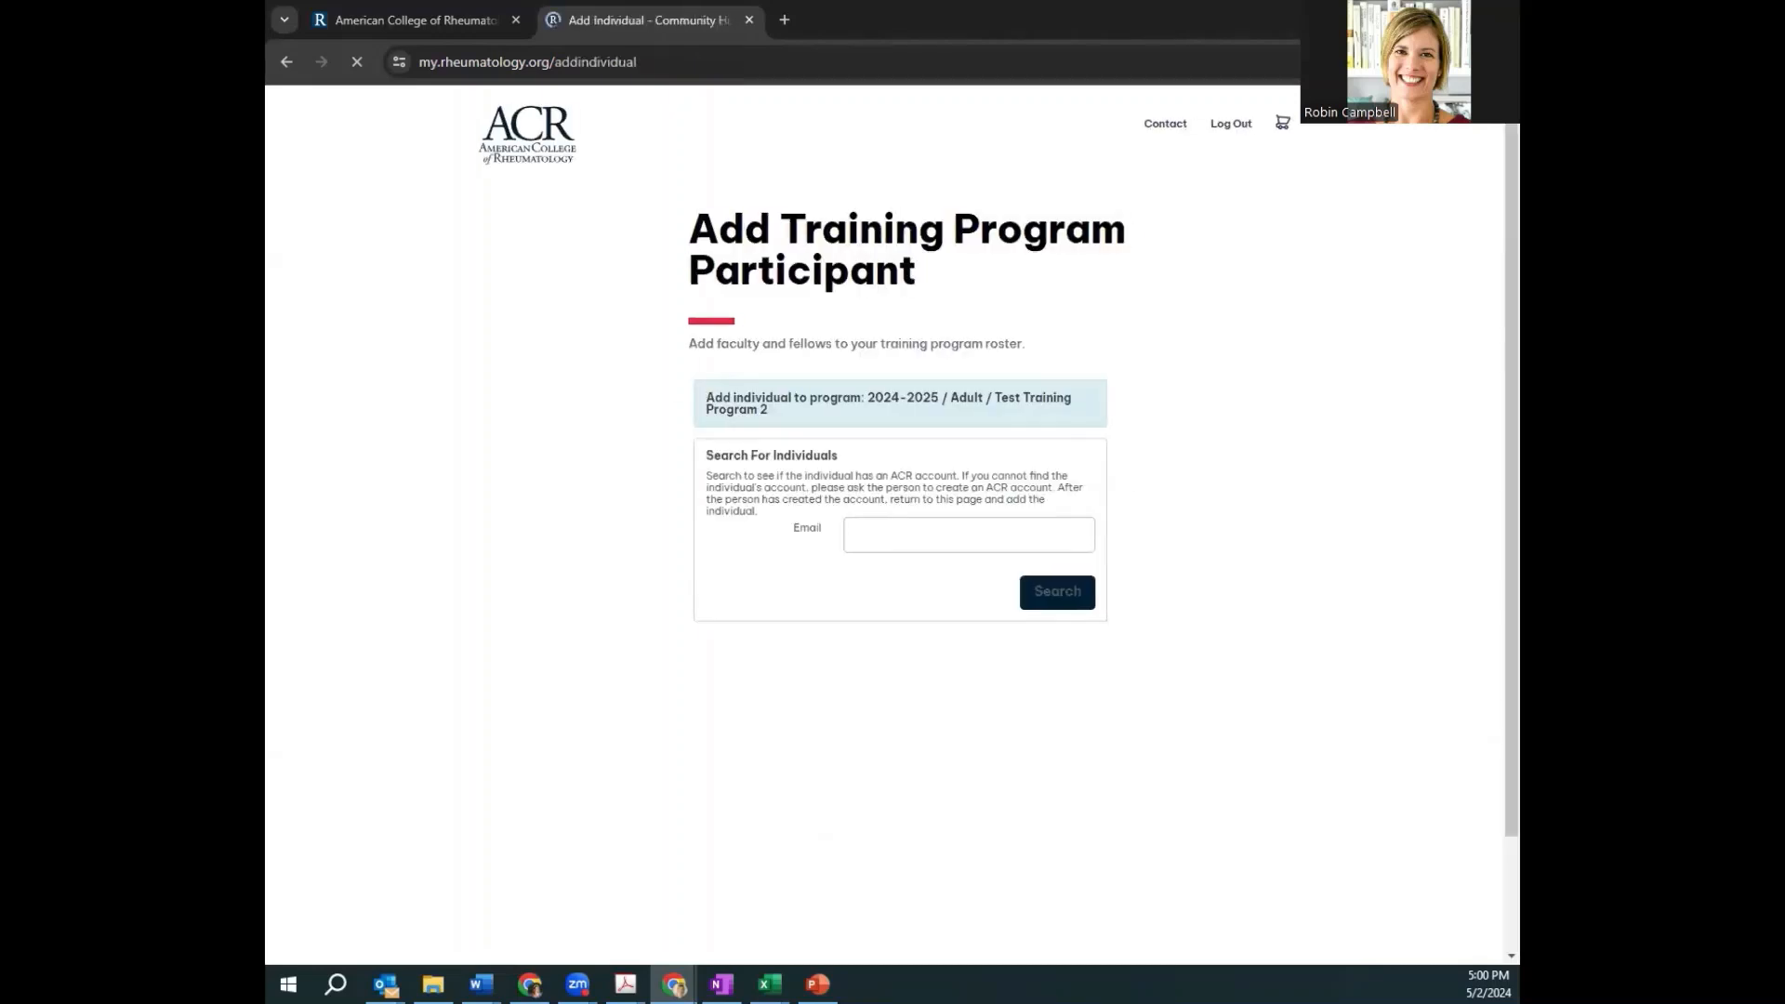
pyautogui.click(972, 537)
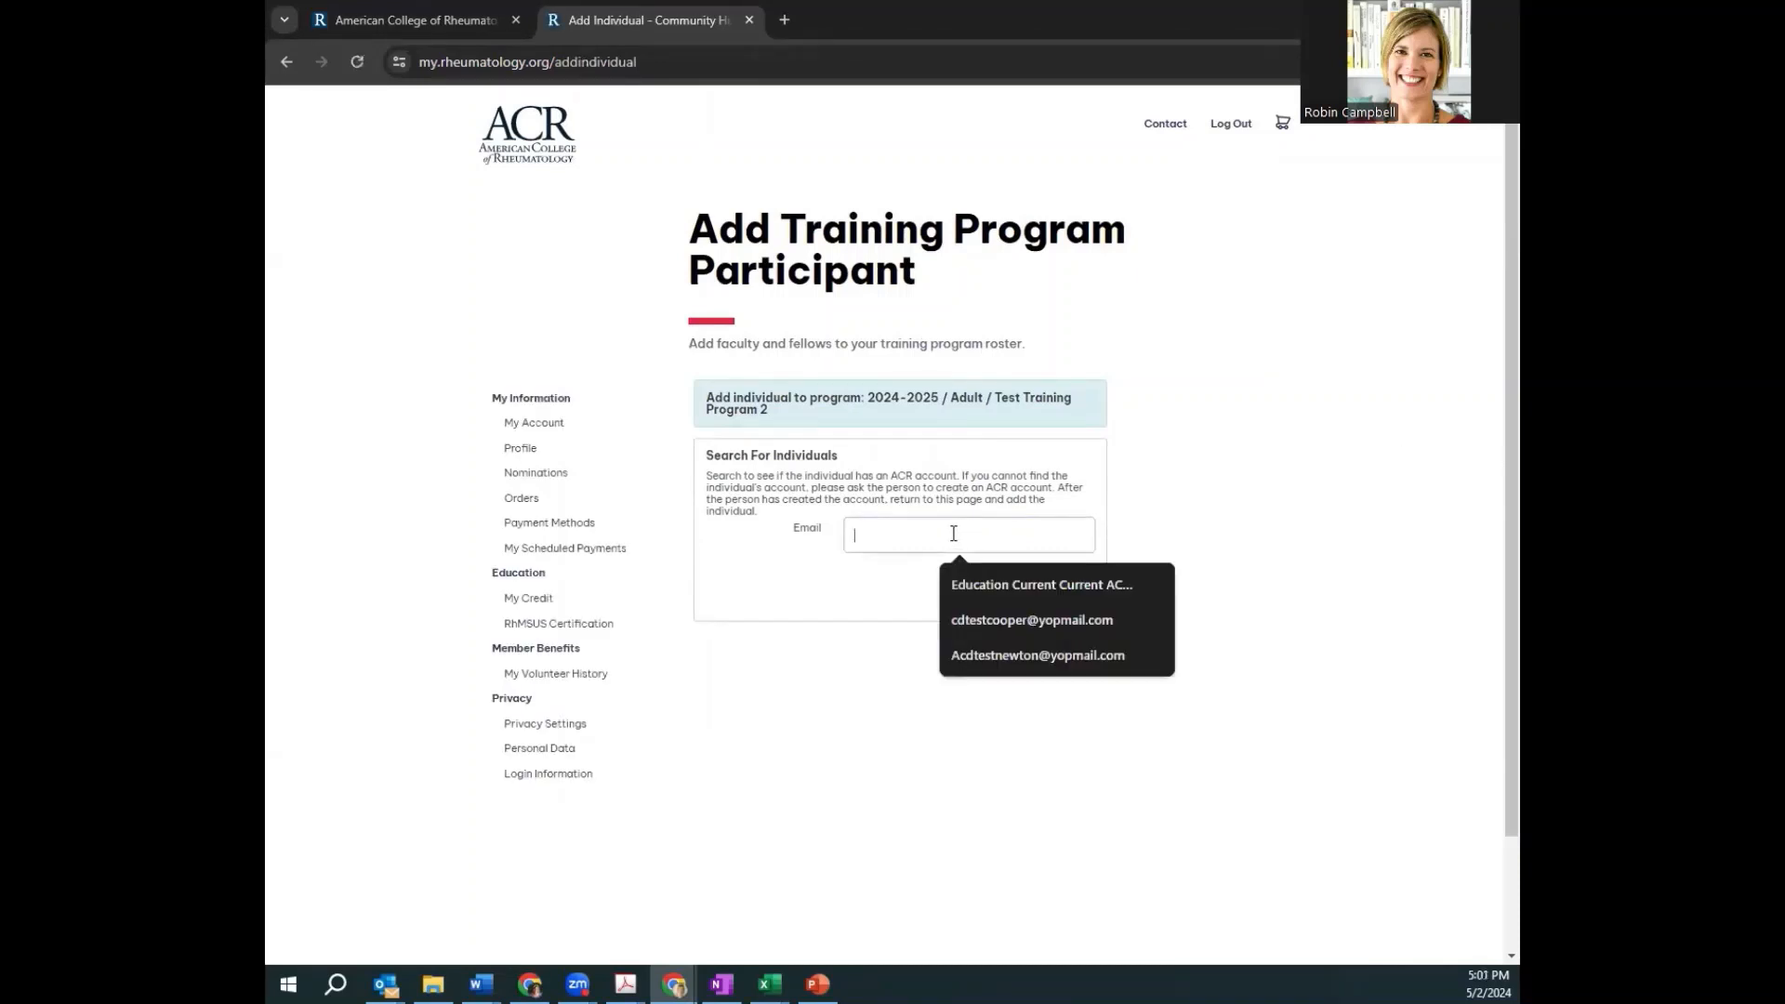
pyautogui.write('latrow')
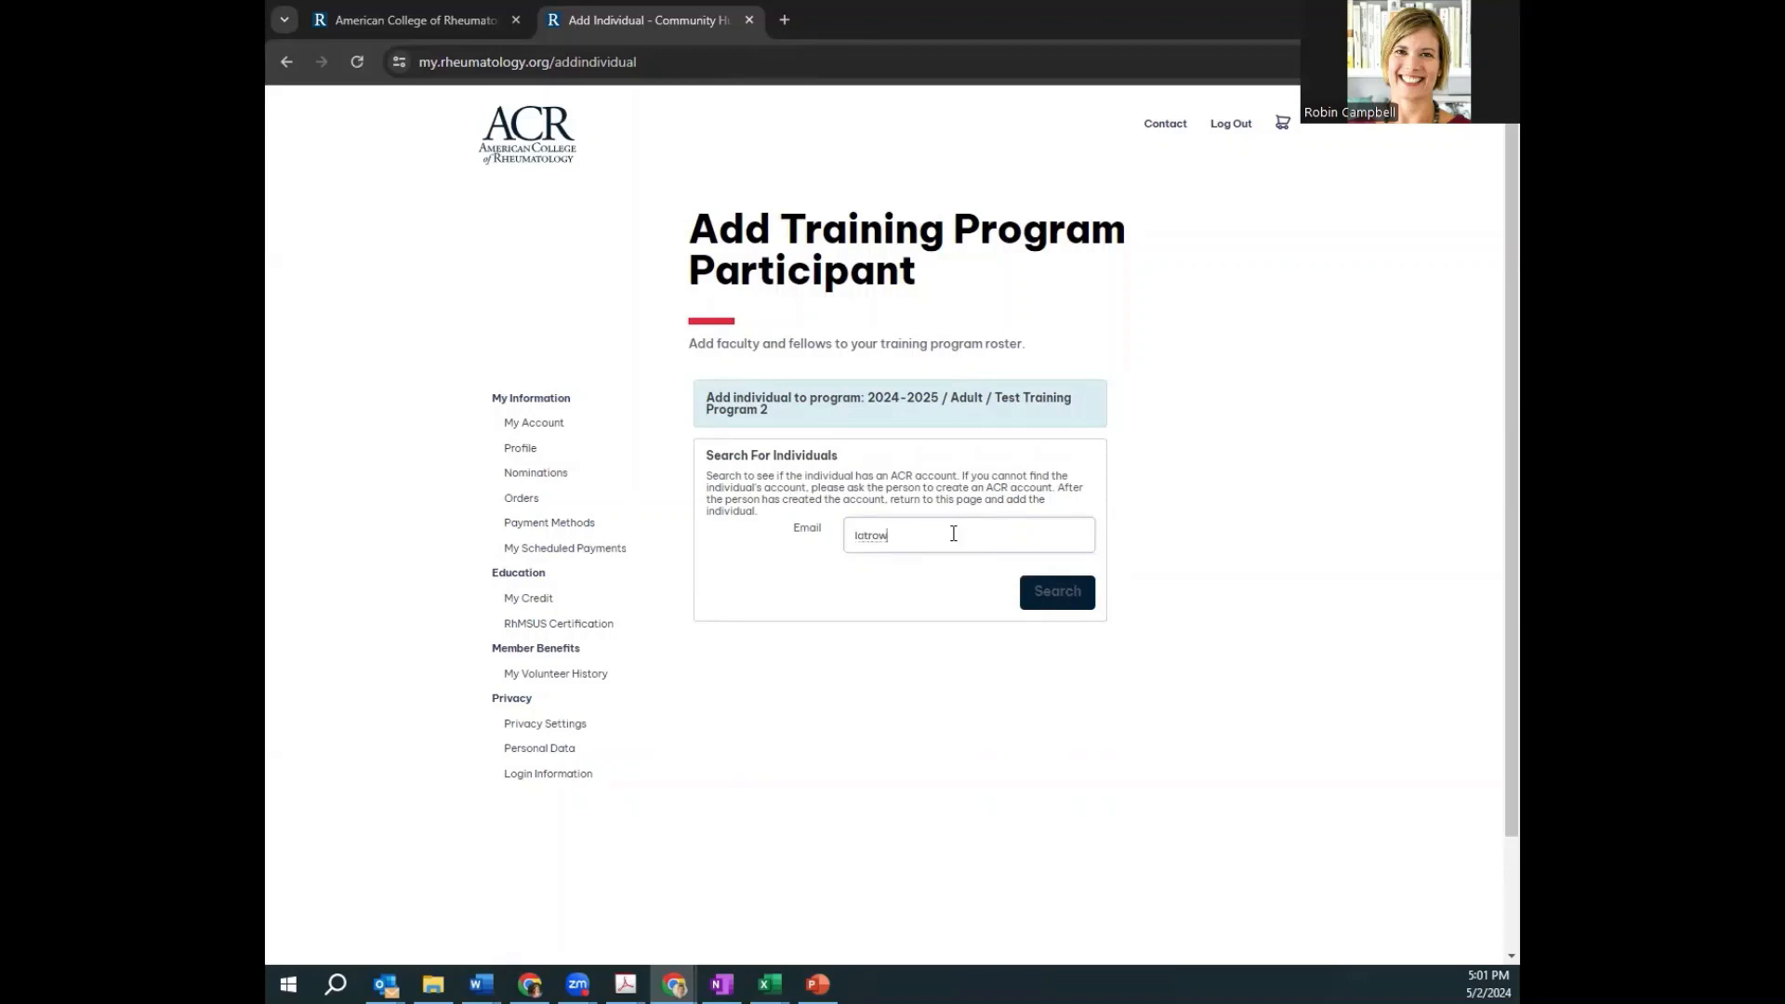
pyautogui.press('BackSpace')
pyautogui.press('BackSpace')
pyautogui.press('BackSpace')
pyautogui.press('BackSpace')
pyautogui.press('BackSpace')
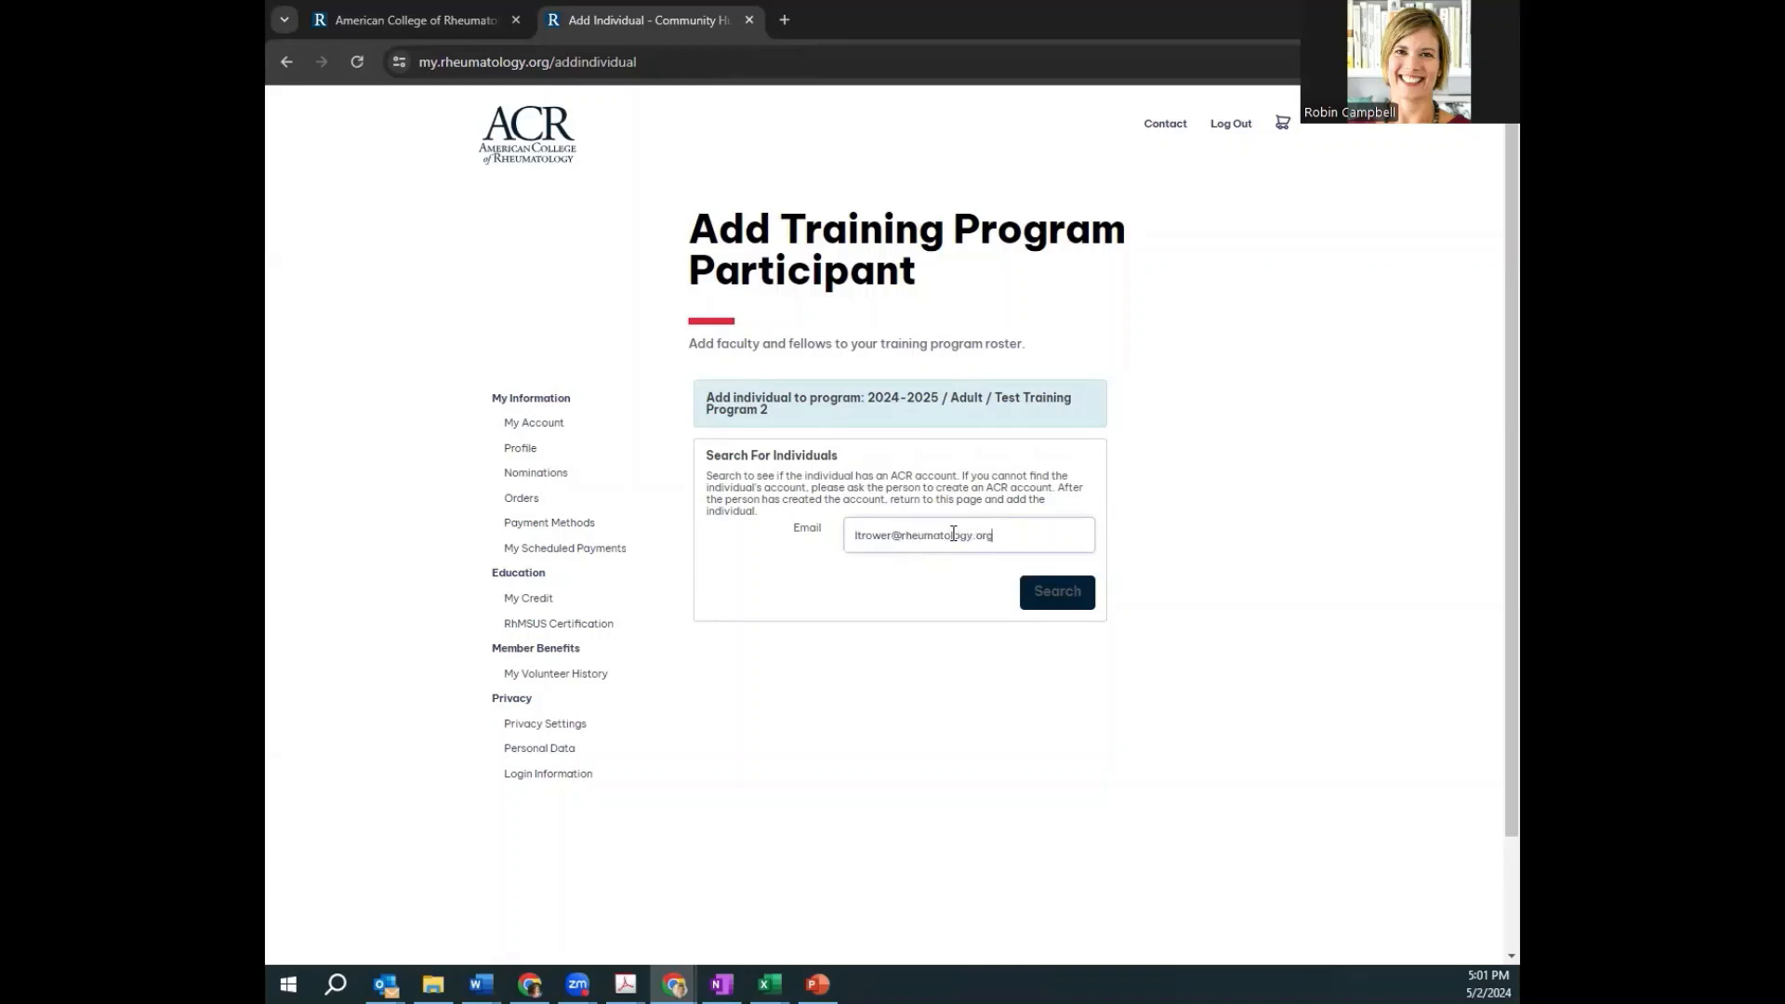
pyautogui.click(1058, 595)
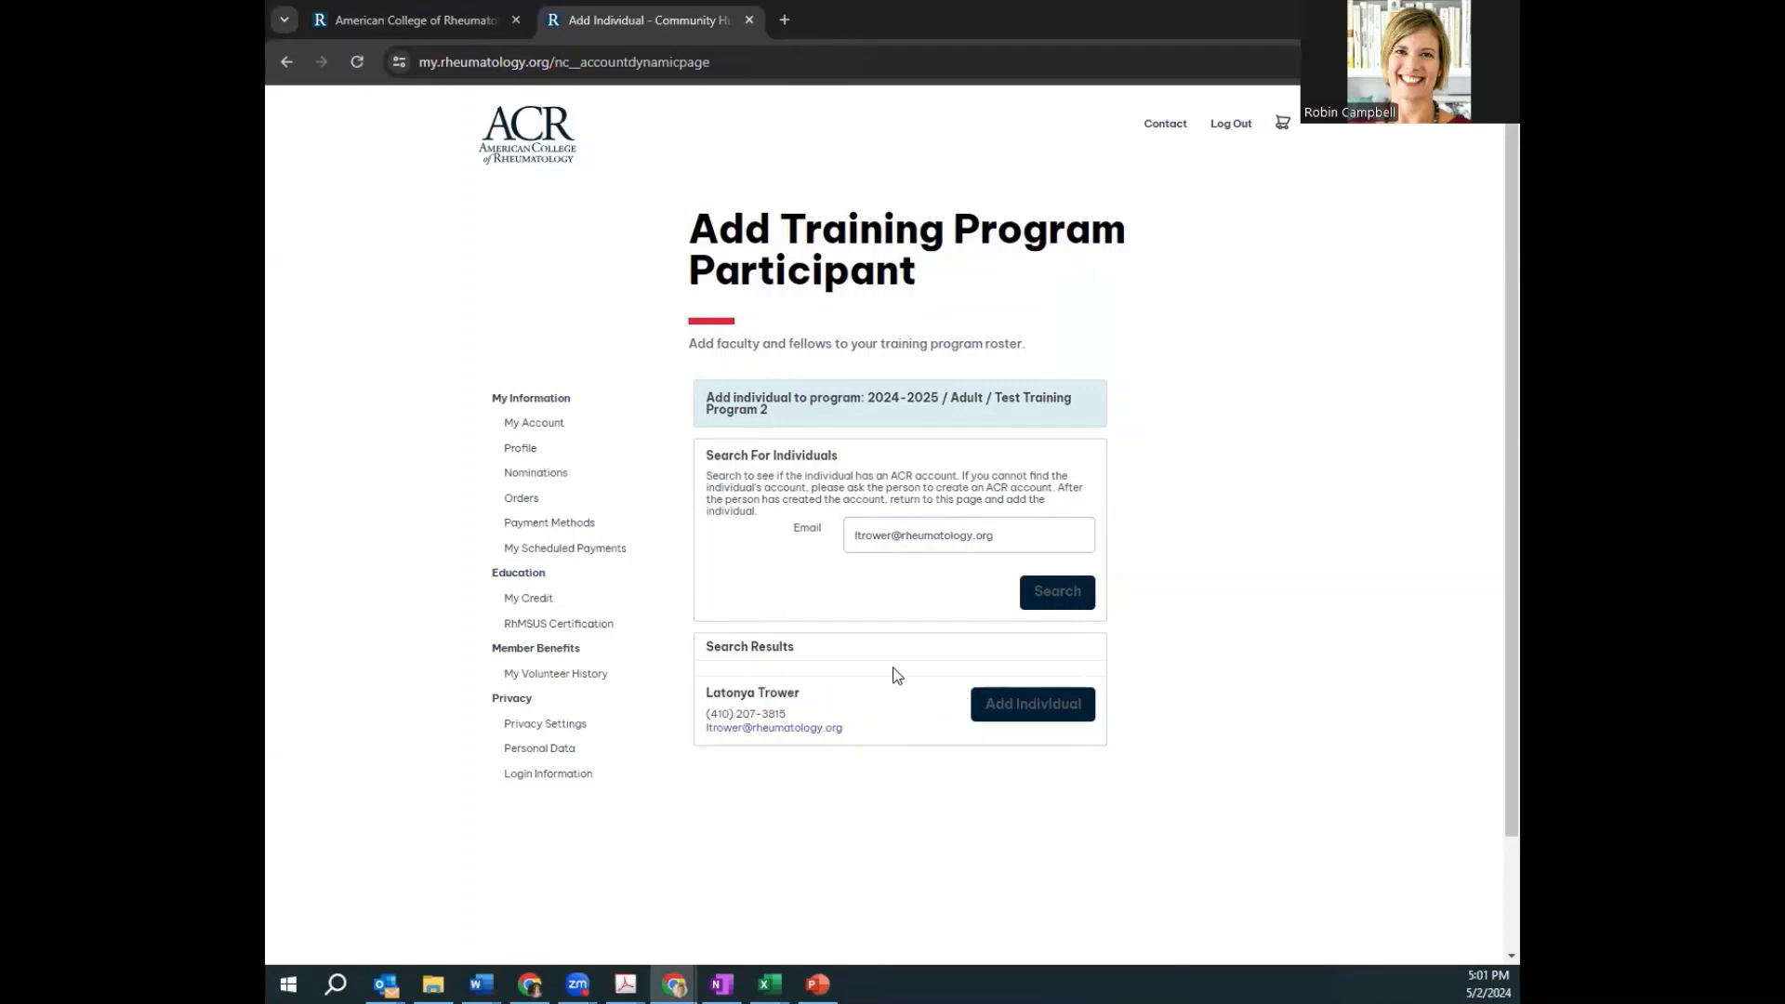
# Add the found individual to the program and open their new roster row's actions
pyautogui.click(1011, 716)
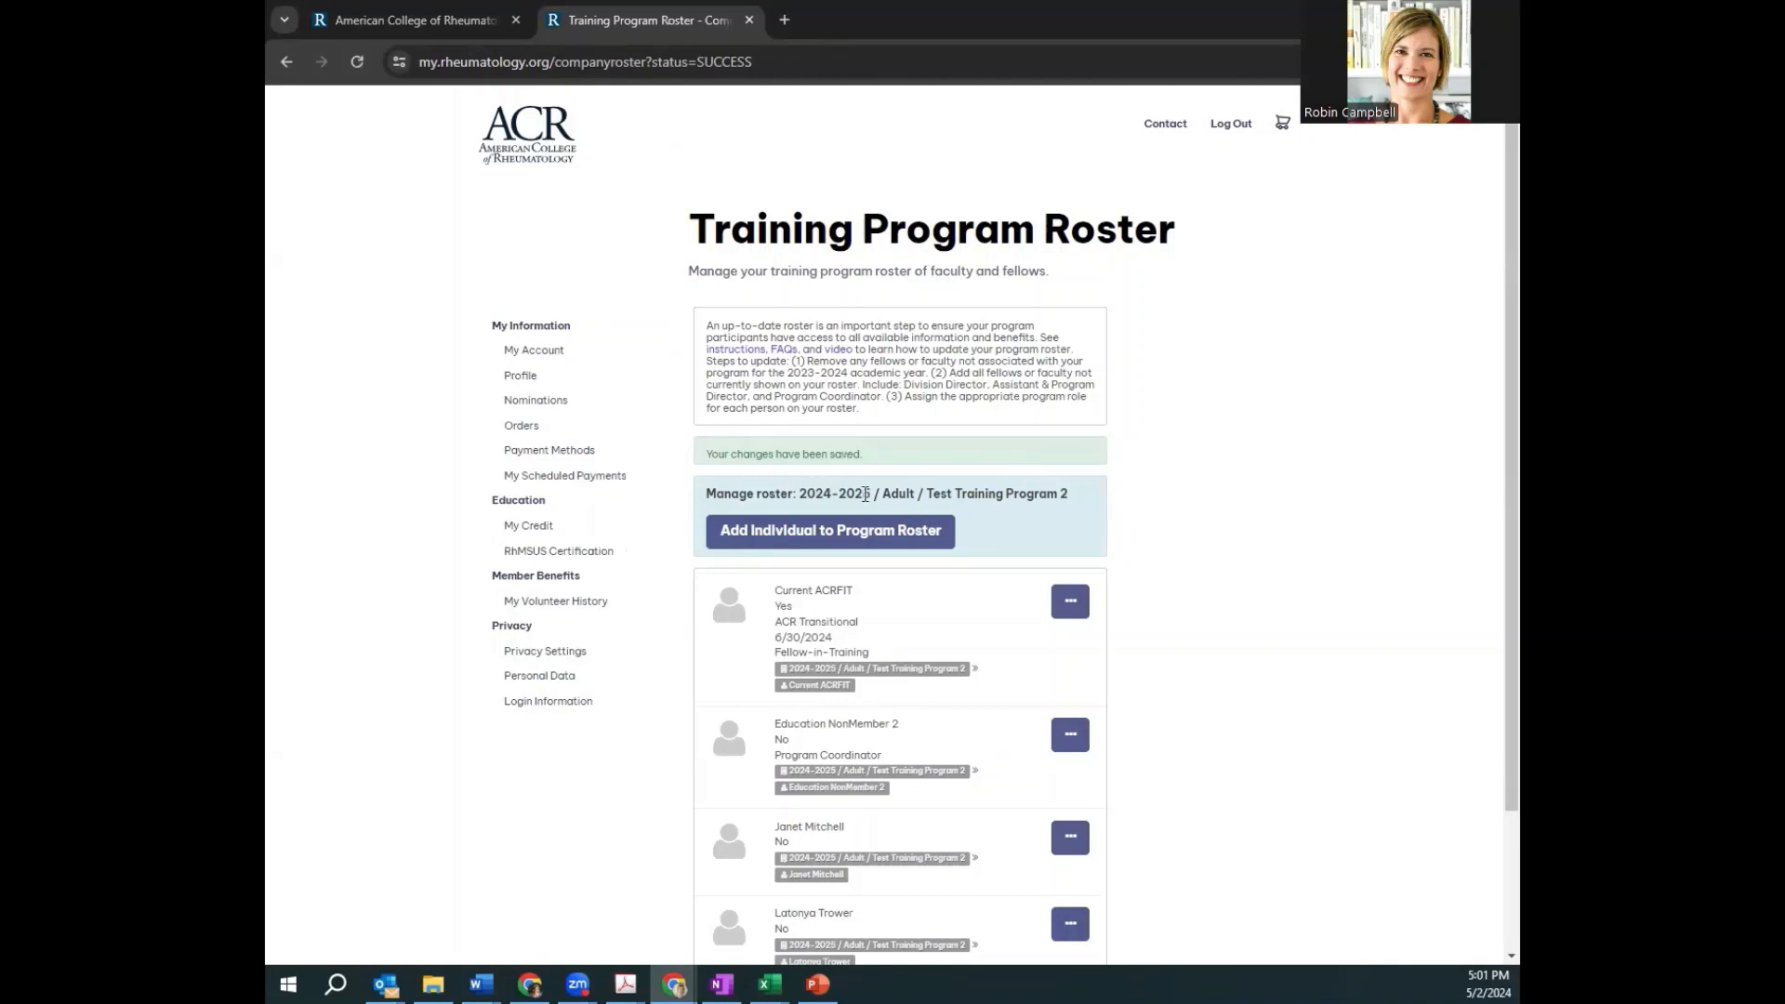
pyautogui.scroll(-1, 865, 494)
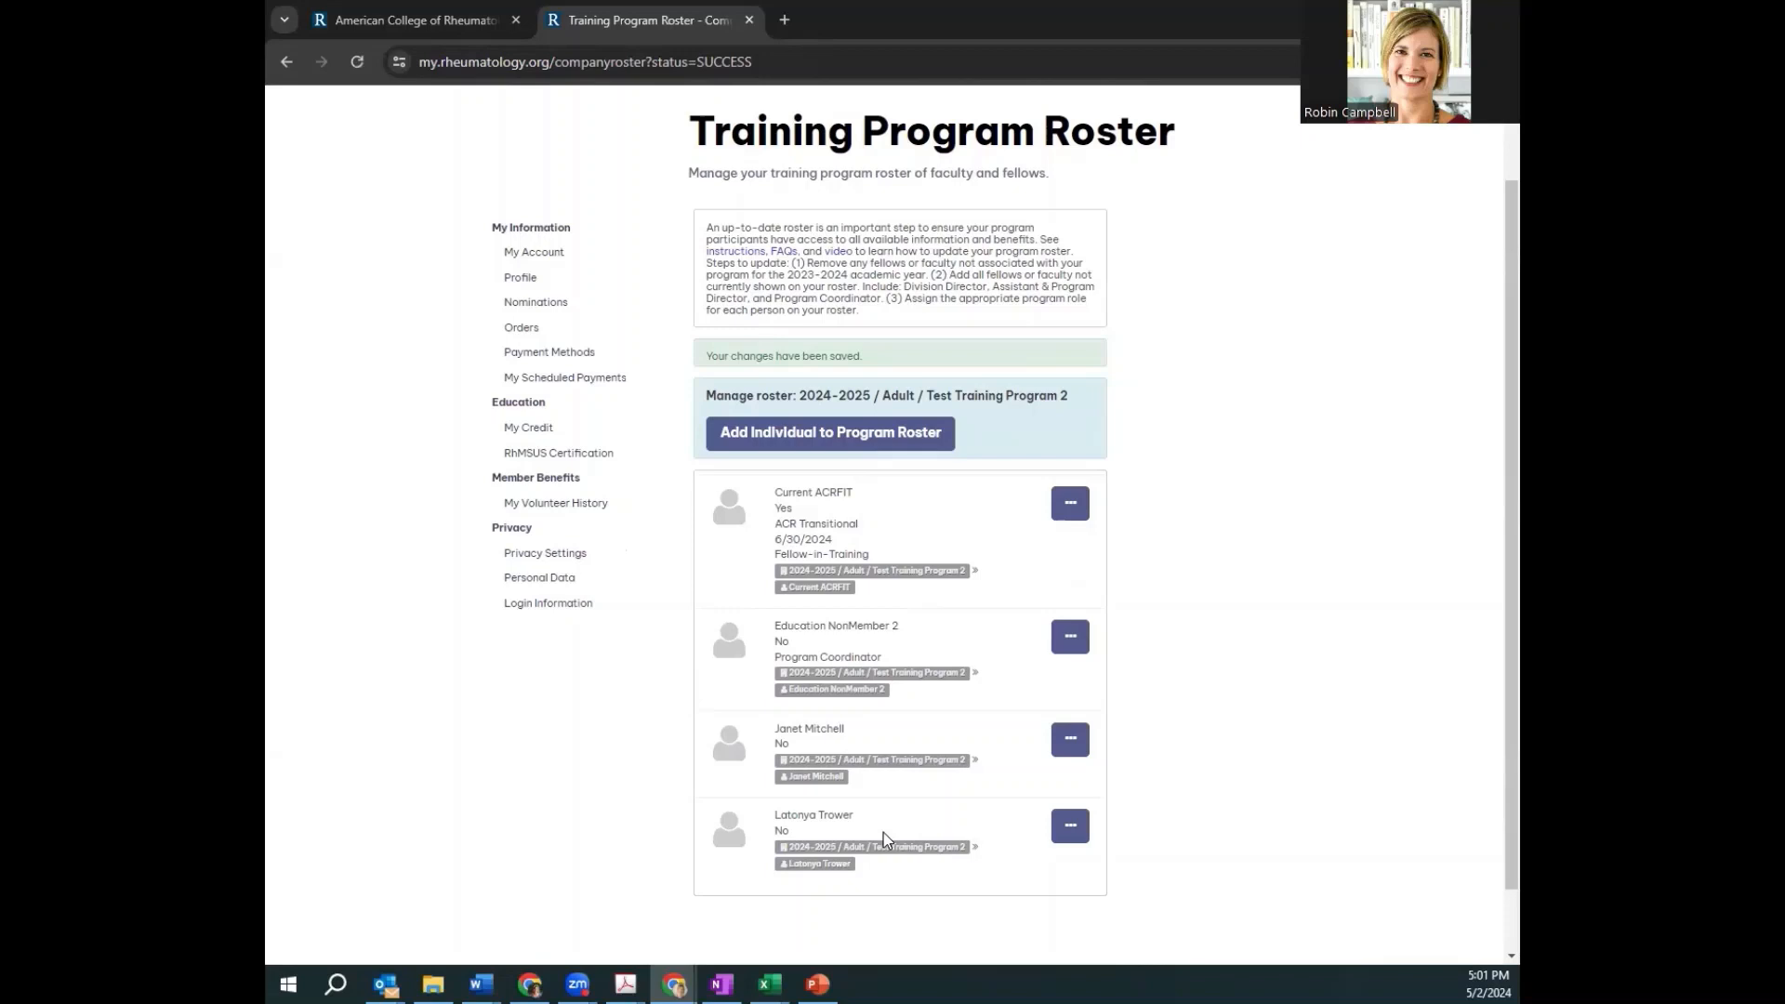
pyautogui.scroll(1, 911, 723)
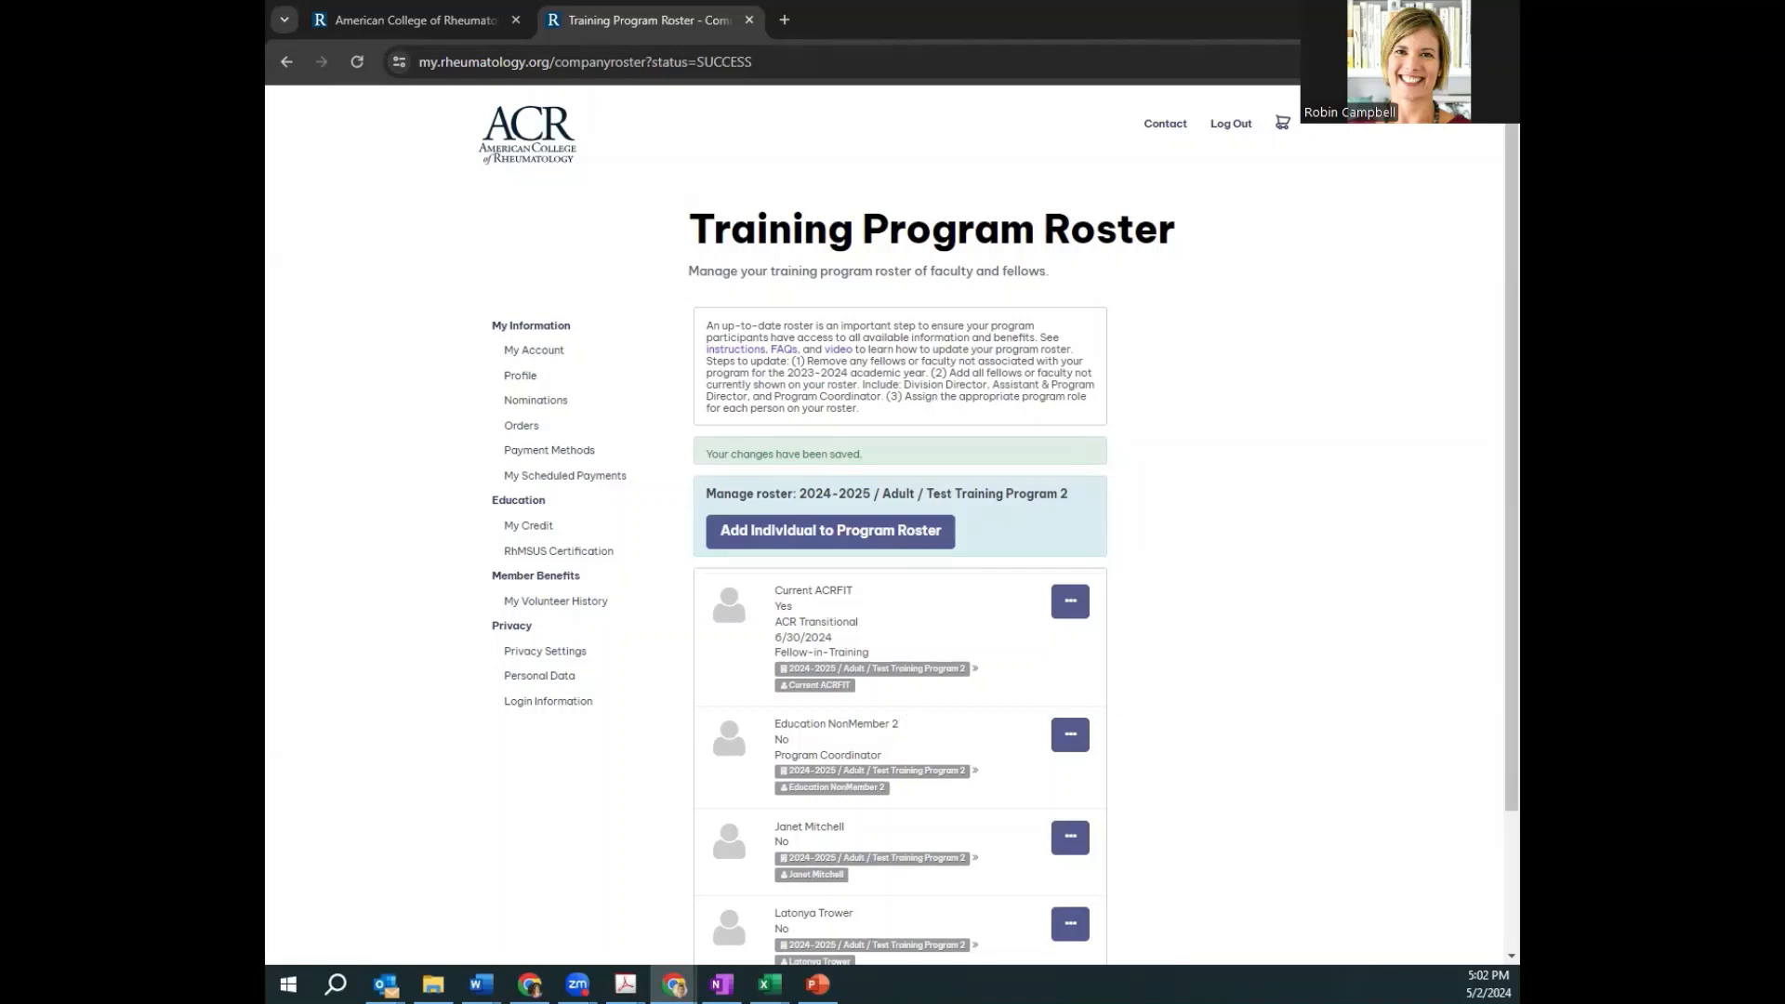
pyautogui.scroll(-1, 1303, 605)
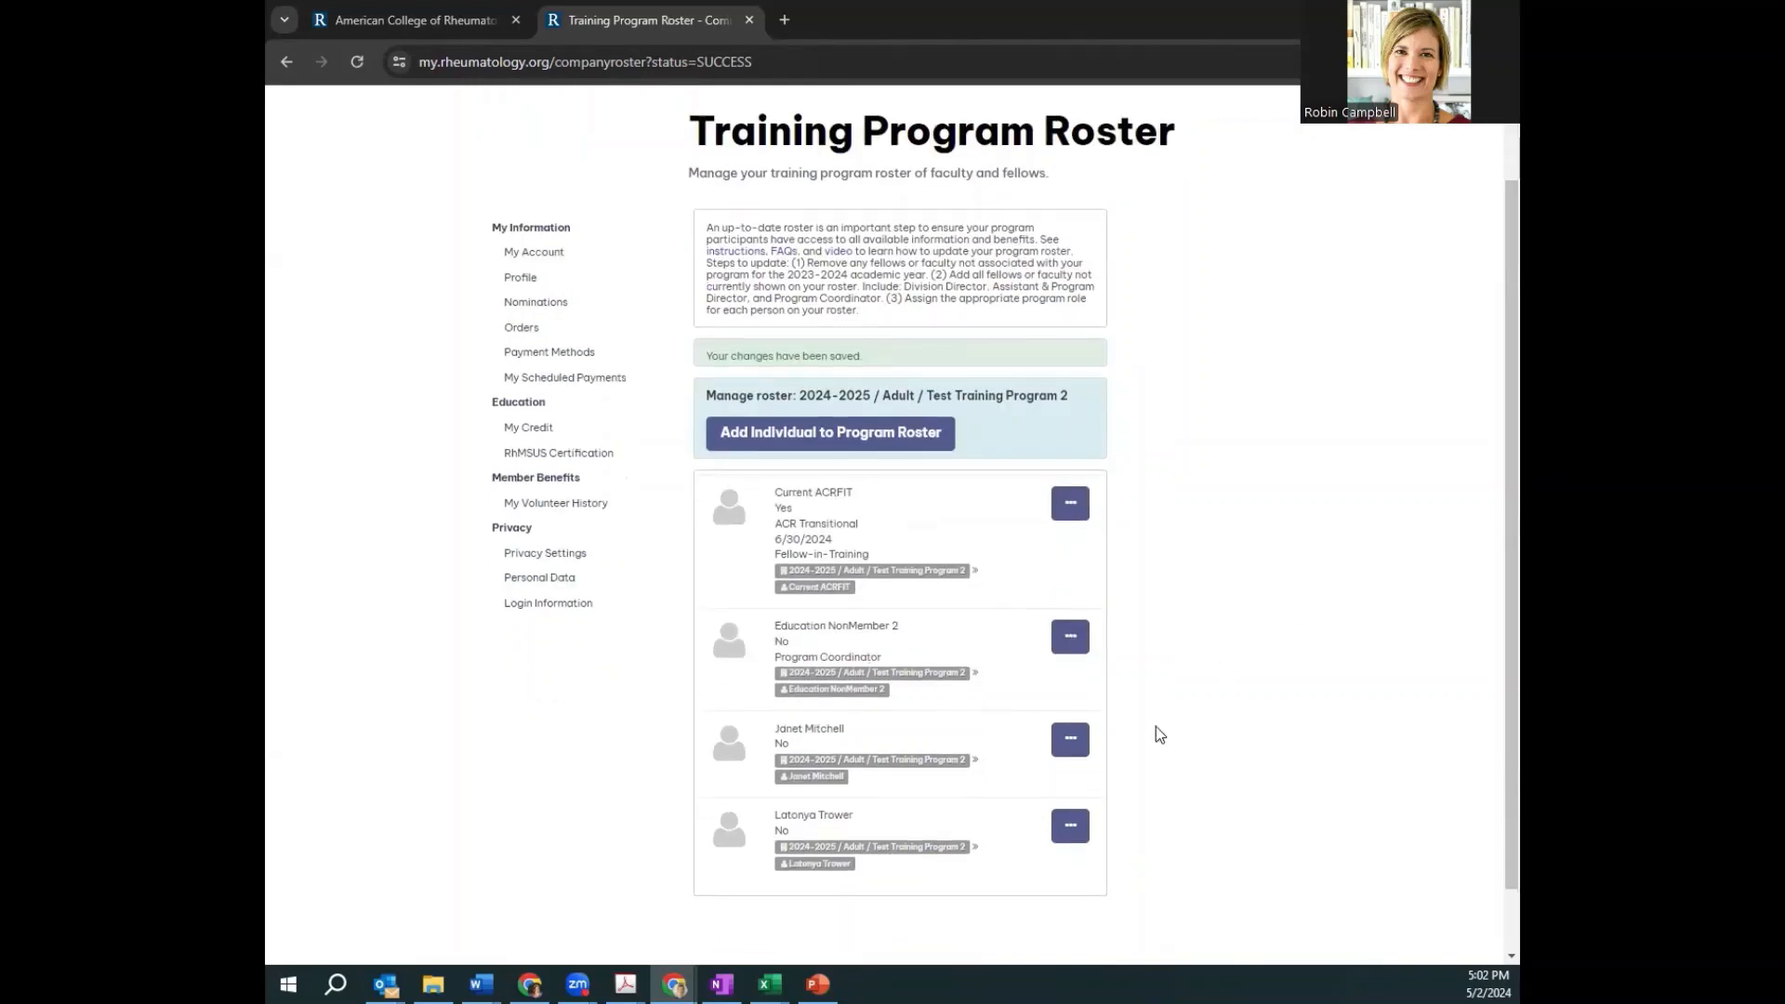
pyautogui.click(1071, 825)
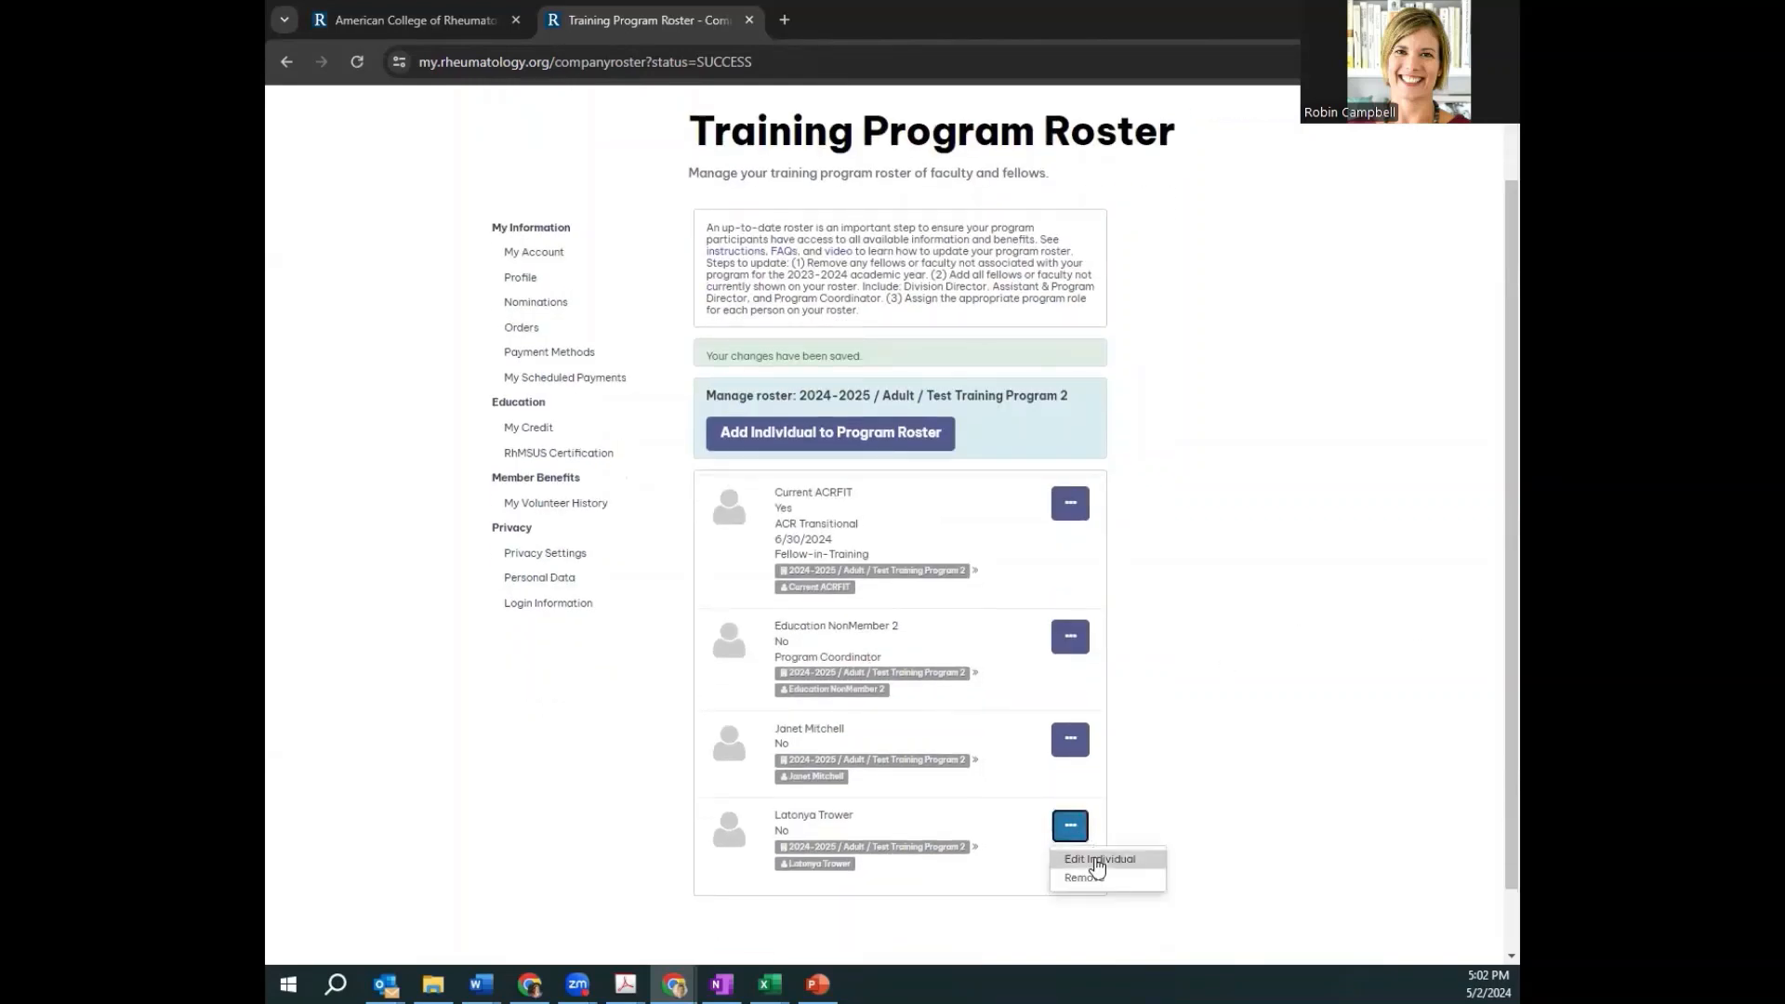
# Mark the newly added individual as Assistant Program Director in their roster entry and save
pyautogui.click(1096, 861)
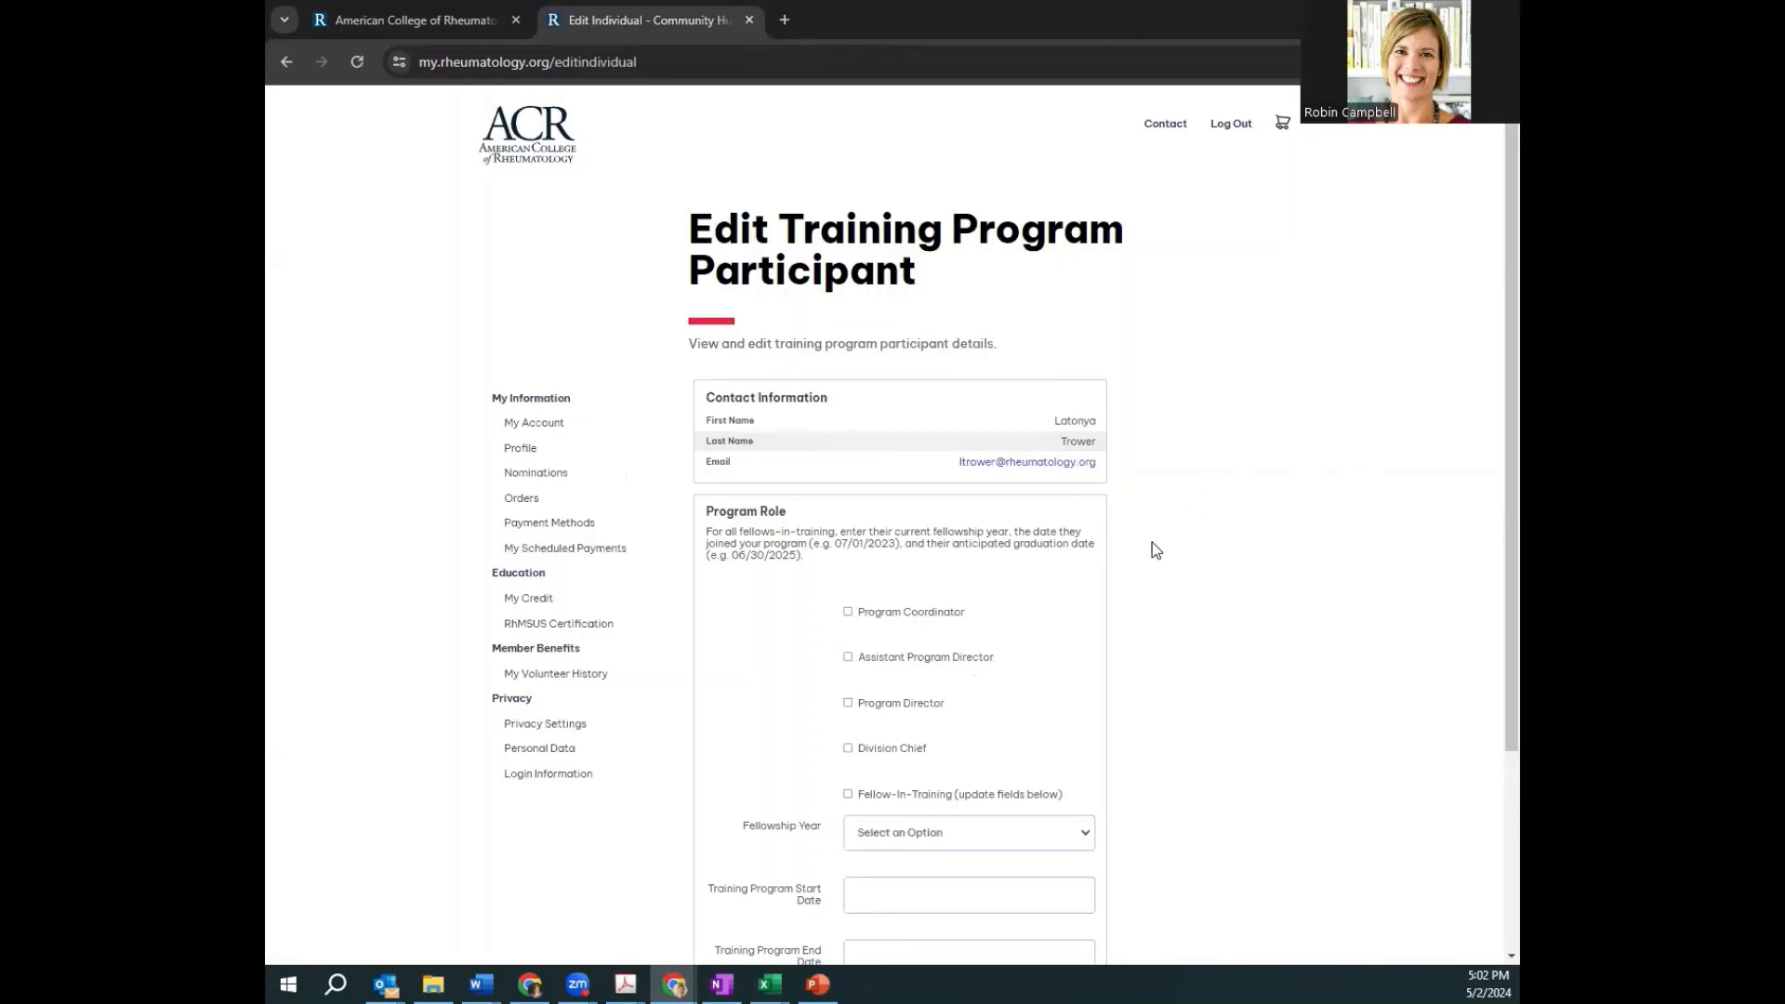
pyautogui.scroll(-2, 1152, 543)
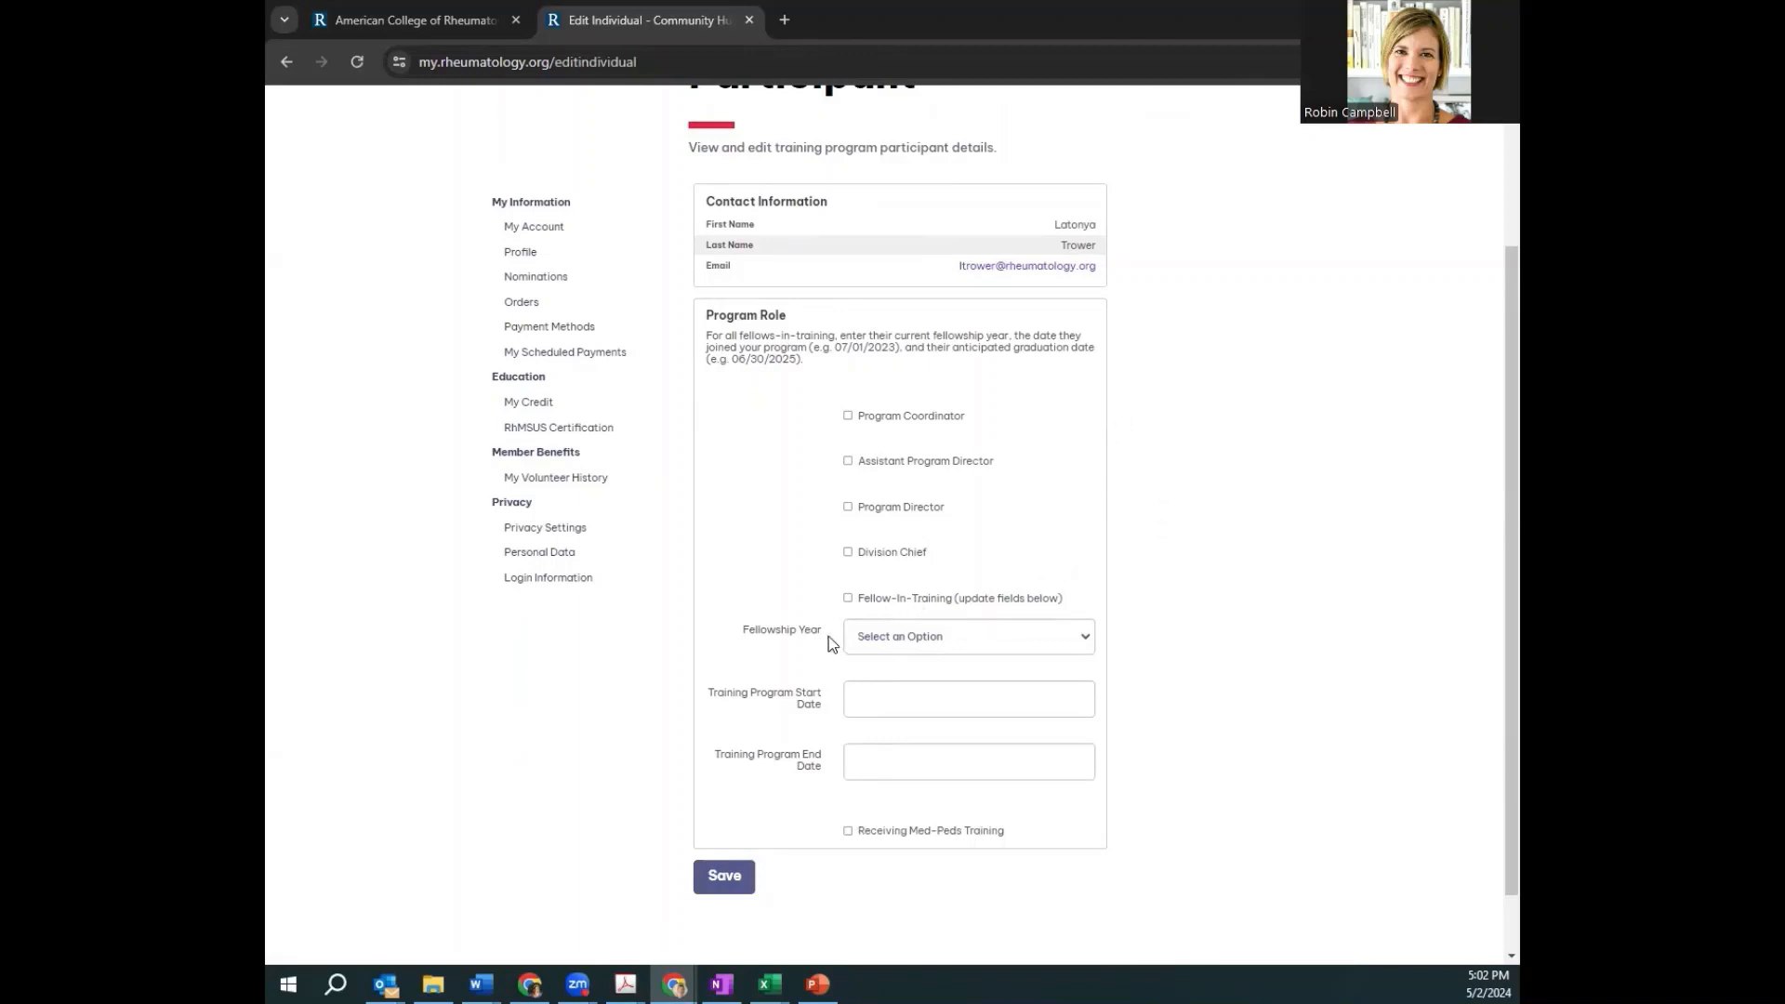
pyautogui.click(848, 461)
pyautogui.click(724, 877)
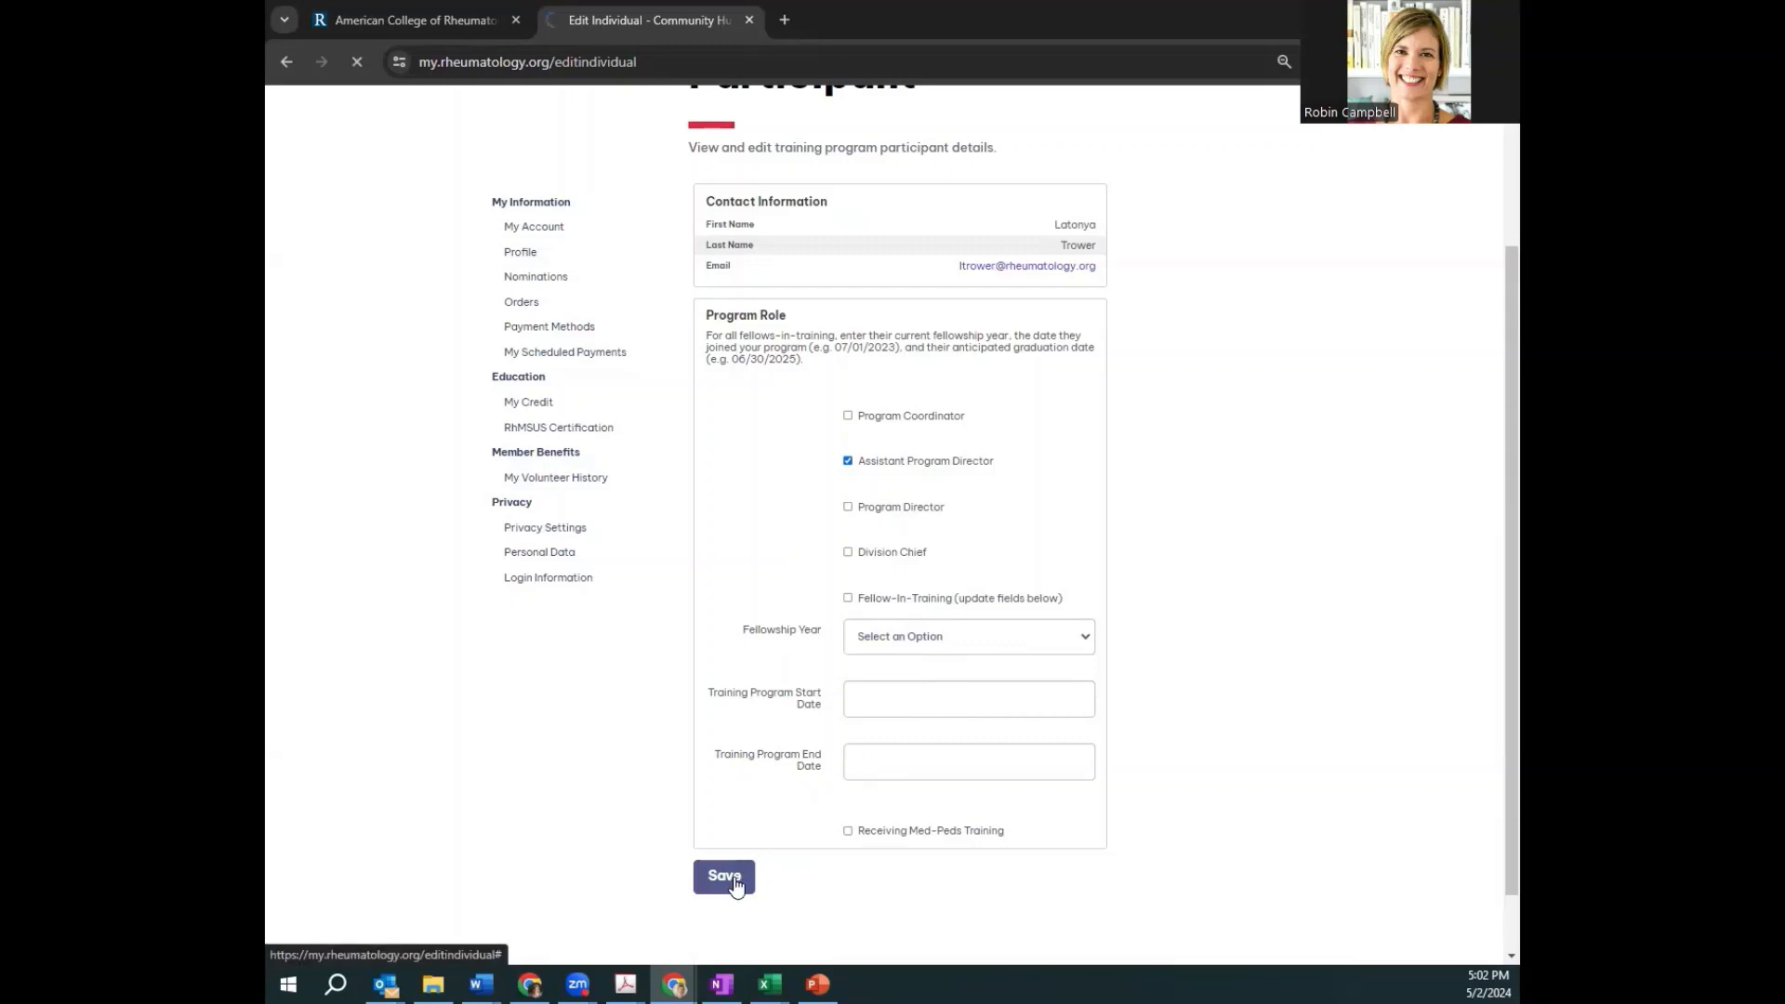